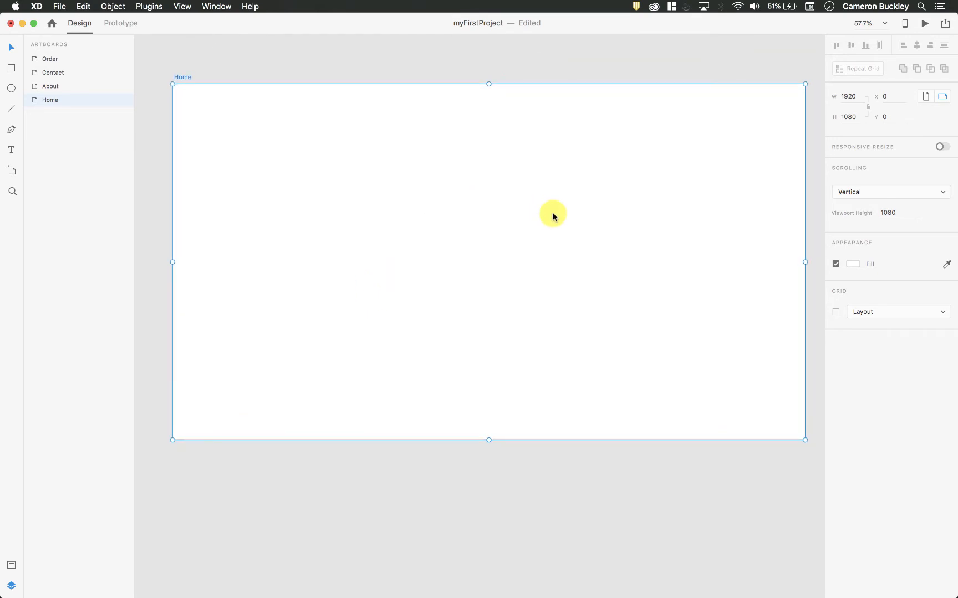
# - Turn on the Home artboard's grid and change its type from Layout to Square
pyautogui.click(724, 65)
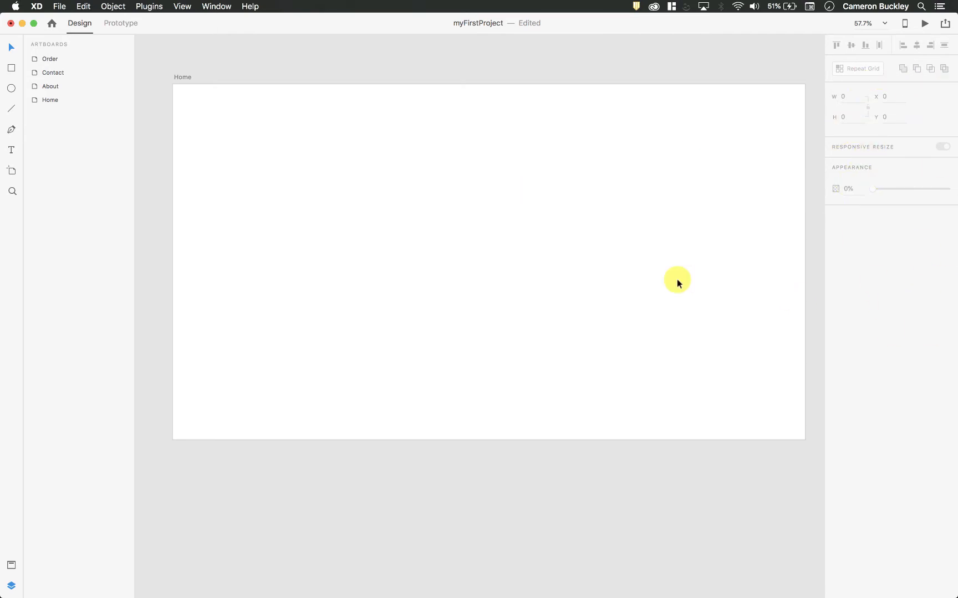
pyautogui.click(612, 158)
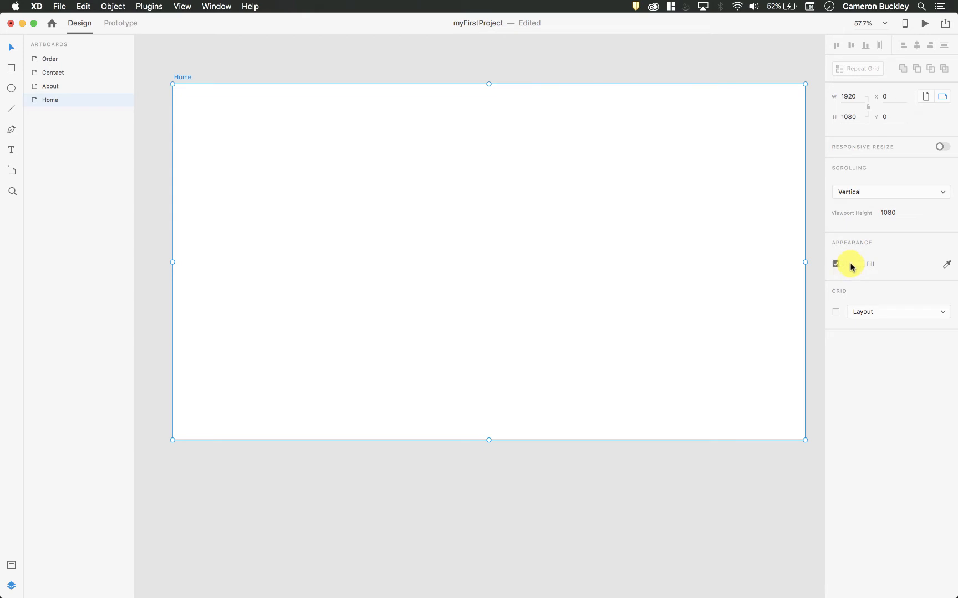
pyautogui.click(837, 313)
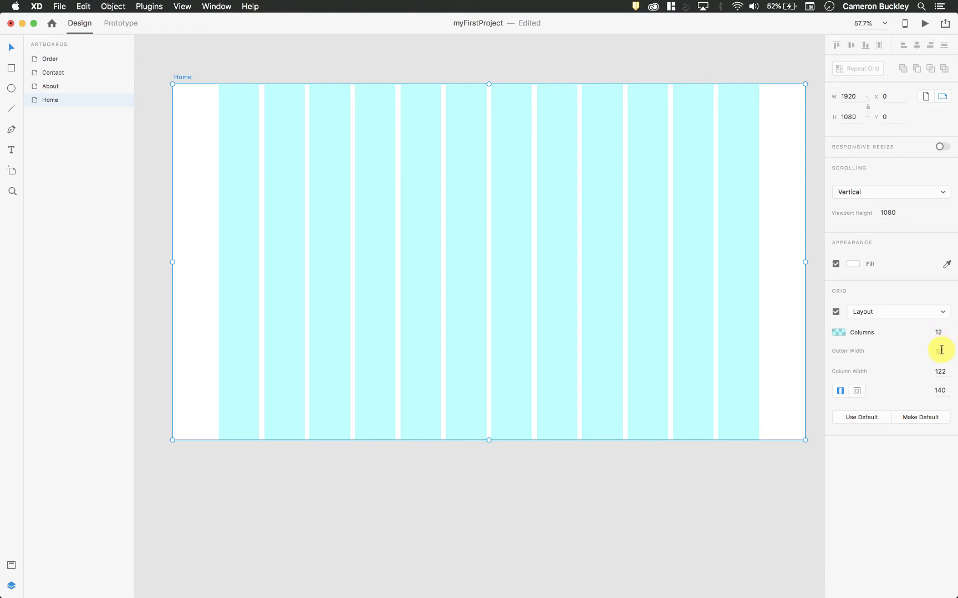
pyautogui.click(900, 311)
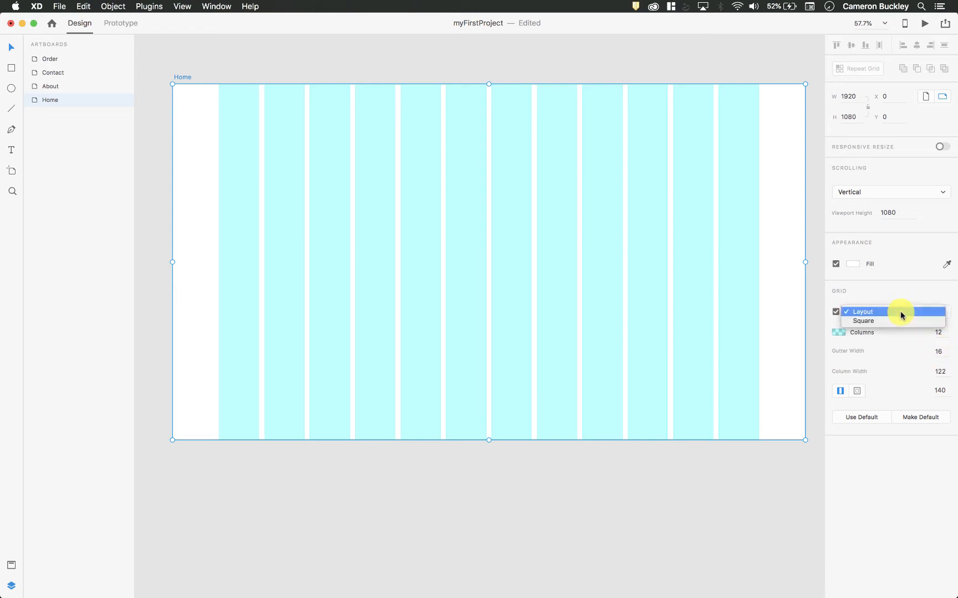
pyautogui.click(897, 322)
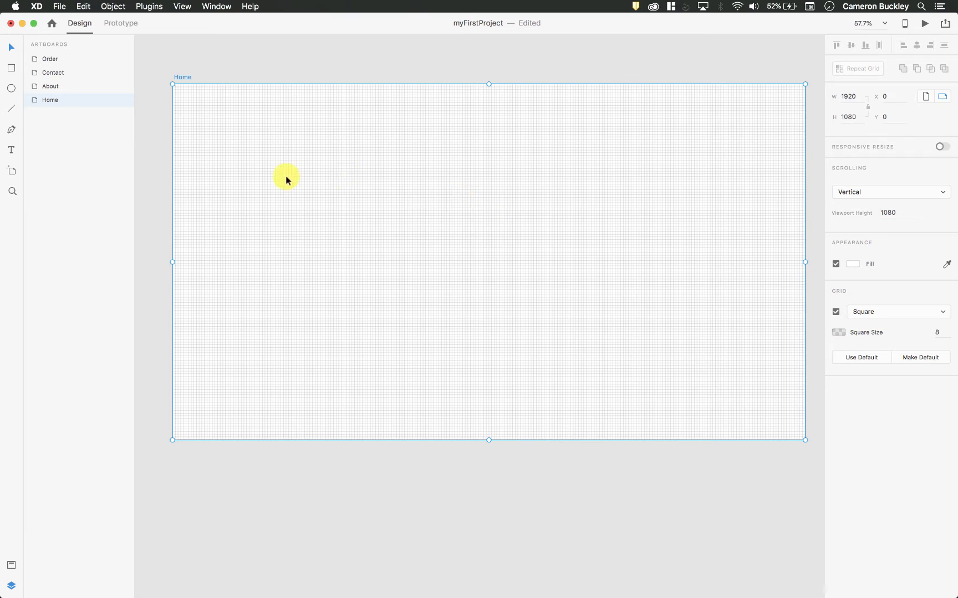
# - Switch the Home artboard's grid back to Layout and turn the grid off
pyautogui.click(837, 311)
pyautogui.click(880, 317)
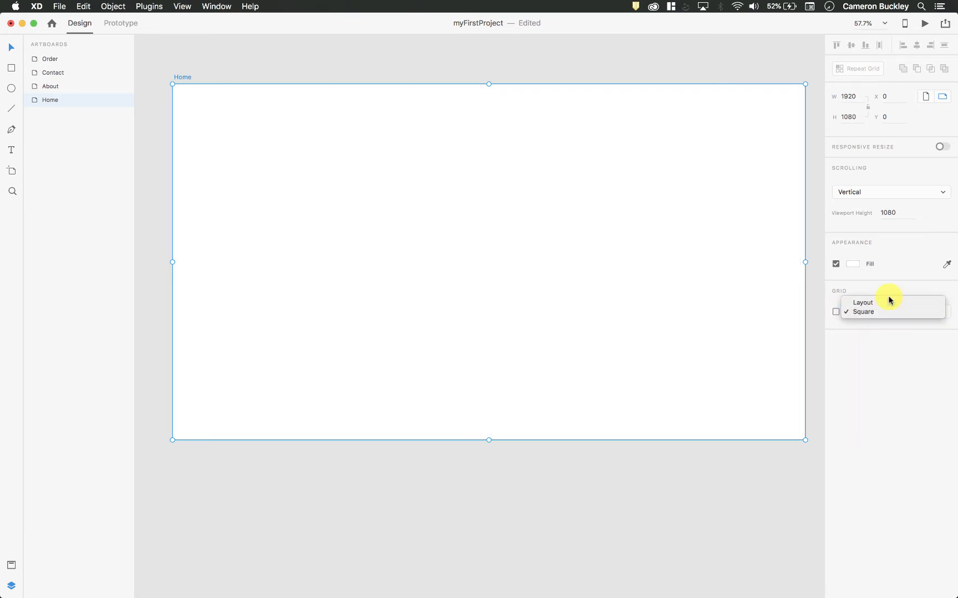
pyautogui.click(885, 299)
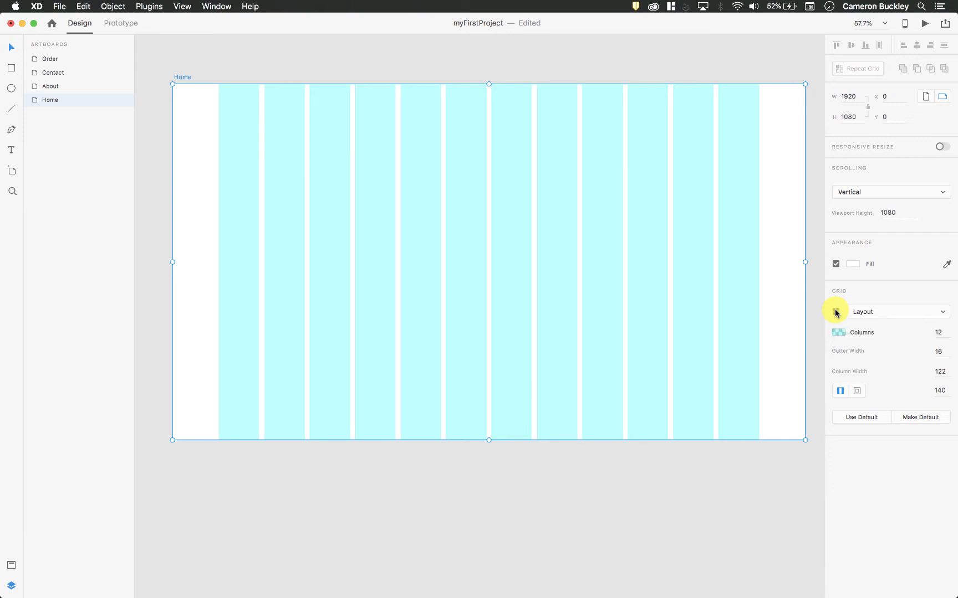
pyautogui.click(835, 312)
pyautogui.click(366, 530)
pyautogui.click(442, 395)
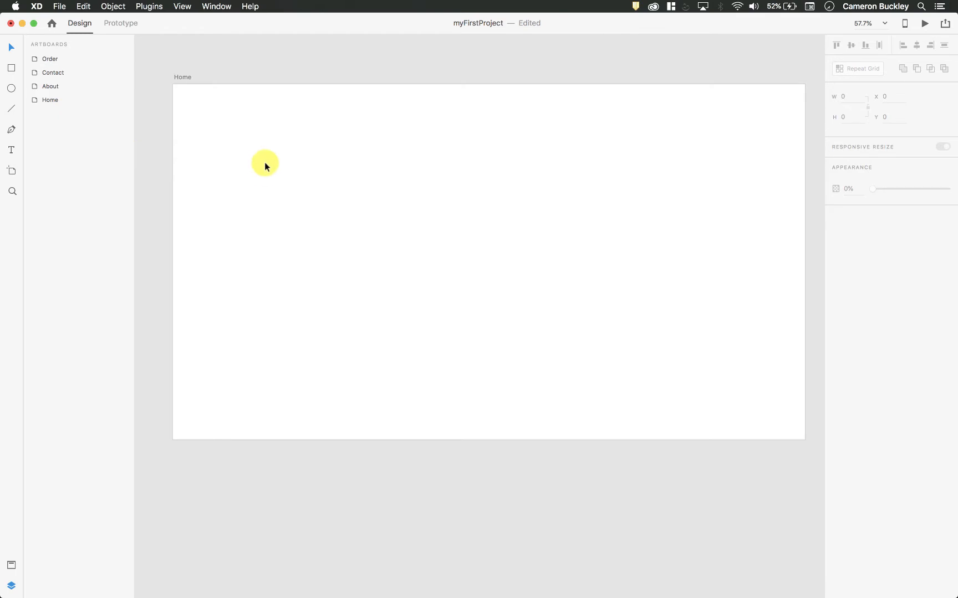
# - Draw a rectangle about 400 × 165 in the upper part of the Home artboard and round its corners to about 15
pyautogui.click(277, 144)
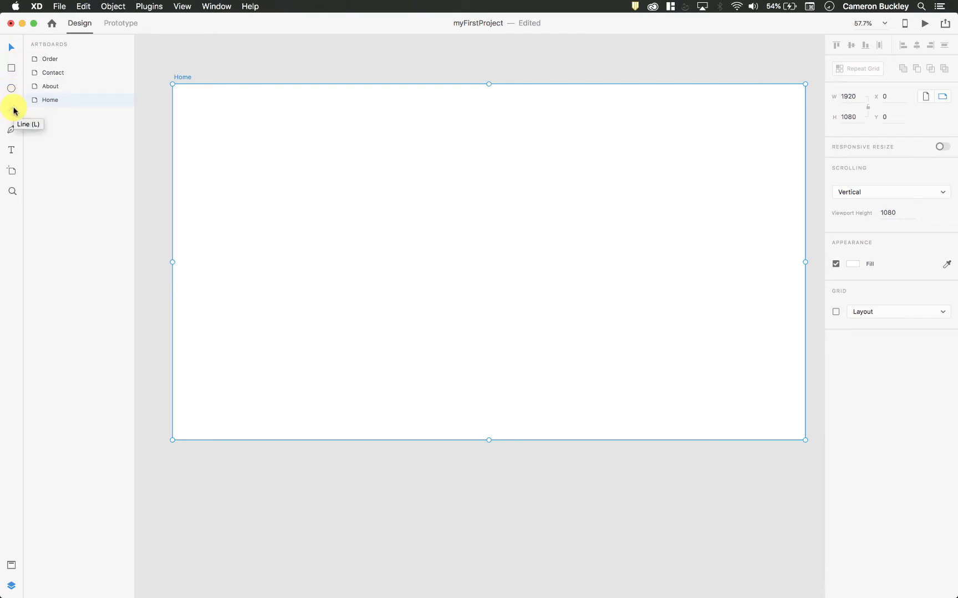
pyautogui.click(12, 69)
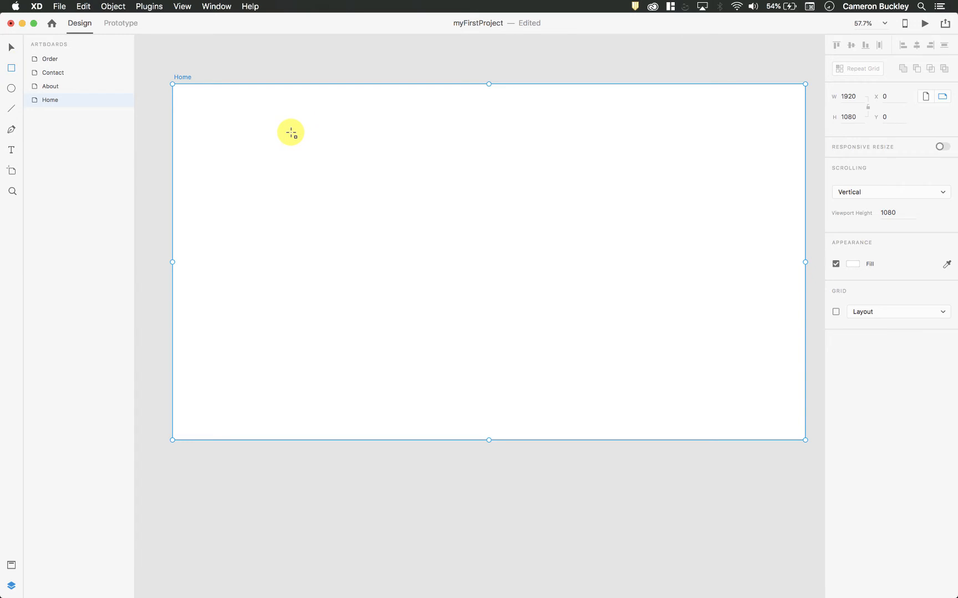
pyautogui.moveTo(291, 133)
pyautogui.mouseDown()
pyautogui.moveTo(402, 200)
pyautogui.moveTo(423, 188)
pyautogui.mouseUp()
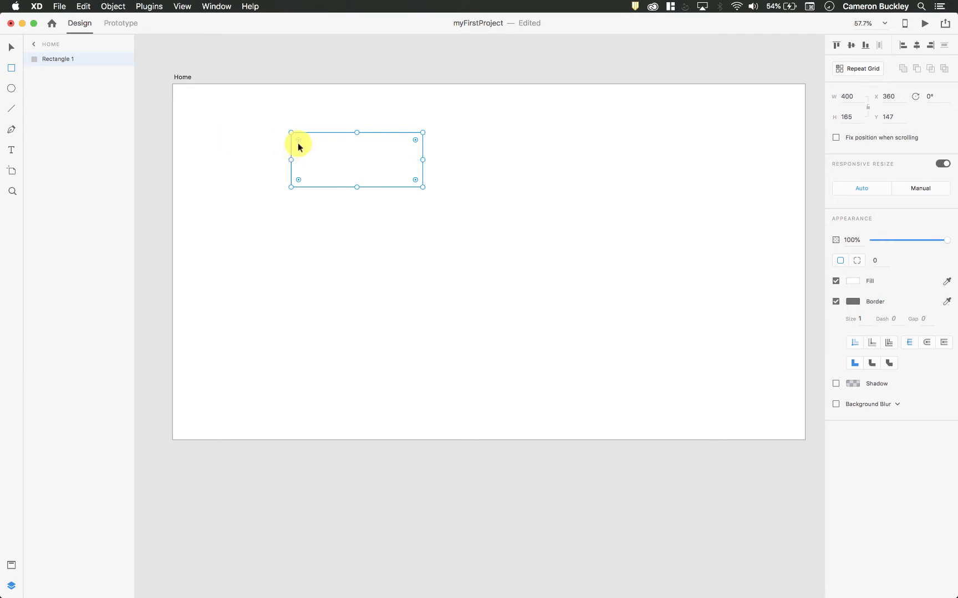
pyautogui.moveTo(298, 140)
pyautogui.mouseDown()
pyautogui.moveTo(312, 147)
pyautogui.moveTo(297, 140)
pyautogui.mouseUp()
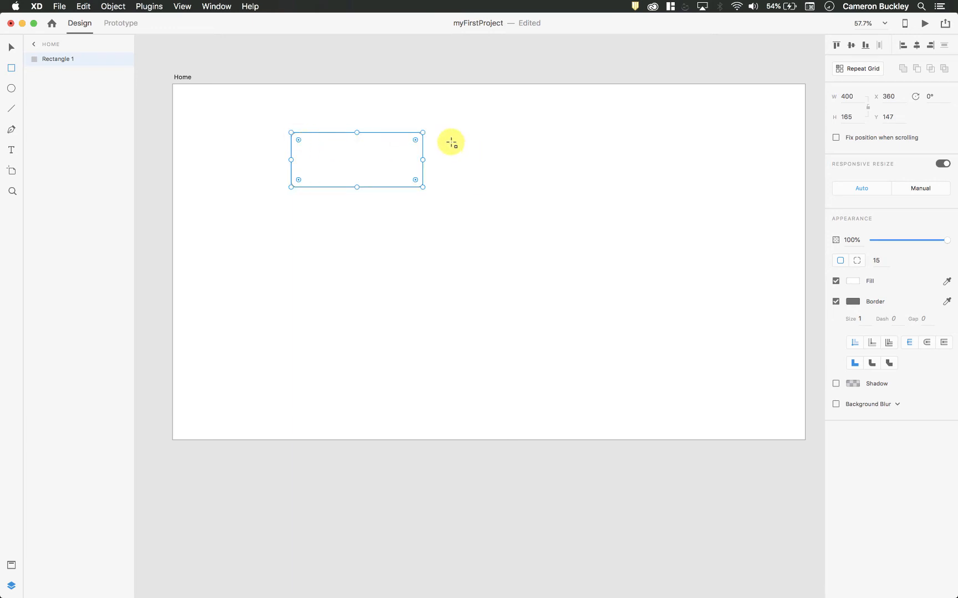
# - Resize the rectangle to about 363 × 130 and rotate it about -2°
pyautogui.moveTo(424, 130)
pyautogui.mouseDown()
pyautogui.moveTo(440, 176)
pyautogui.moveTo(420, 123)
pyautogui.moveTo(498, 68)
pyautogui.moveTo(424, 141)
pyautogui.moveTo(409, 138)
pyautogui.moveTo(419, 139)
pyautogui.mouseUp()
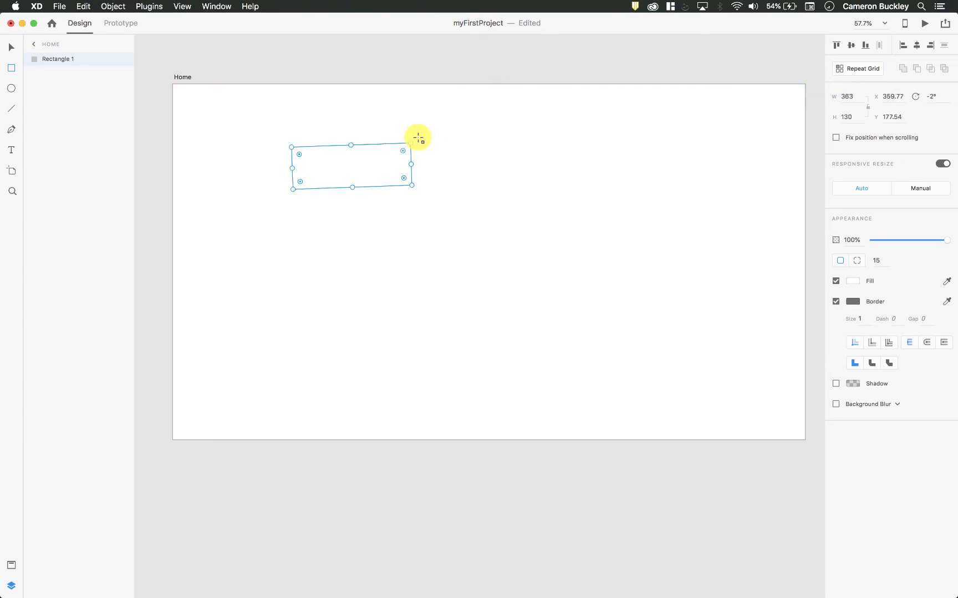
pyautogui.click(941, 98)
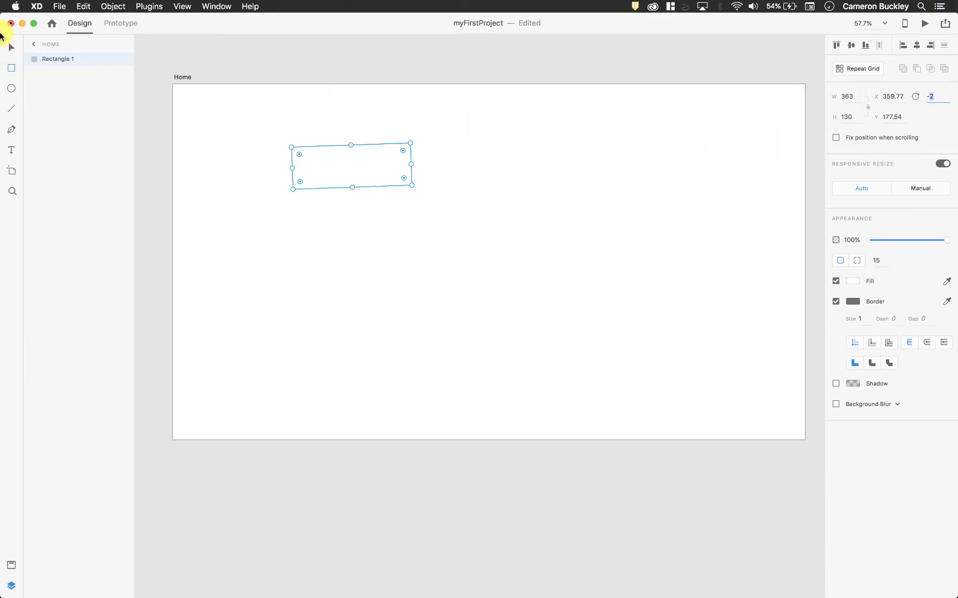
# - Set the rectangle's rotation to 0° and move it into the top-right corner of the Home artboard
pyautogui.click(11, 47)
pyautogui.moveTo(338, 167); pyautogui.dragTo(302, 169)
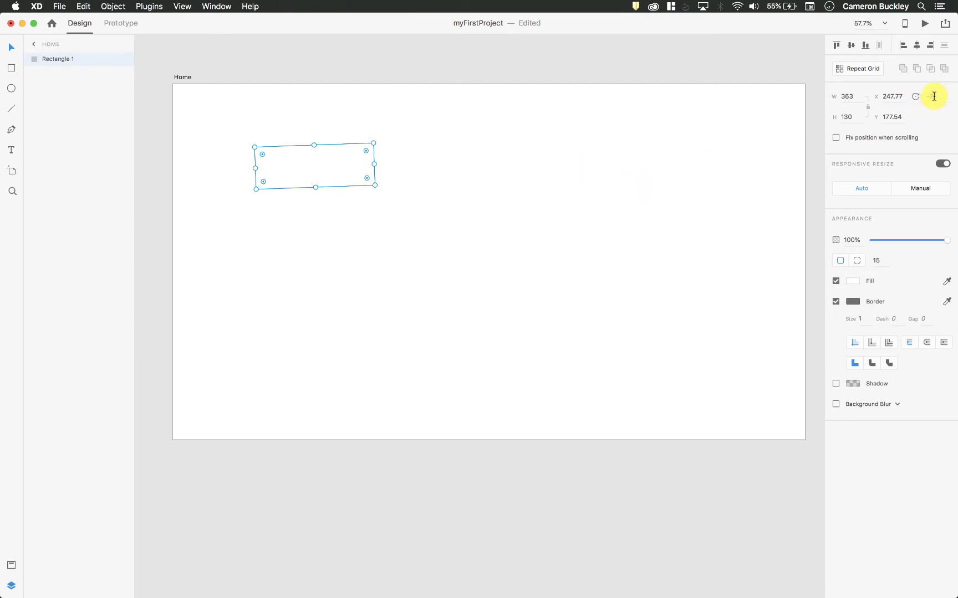
pyautogui.click(890, 117)
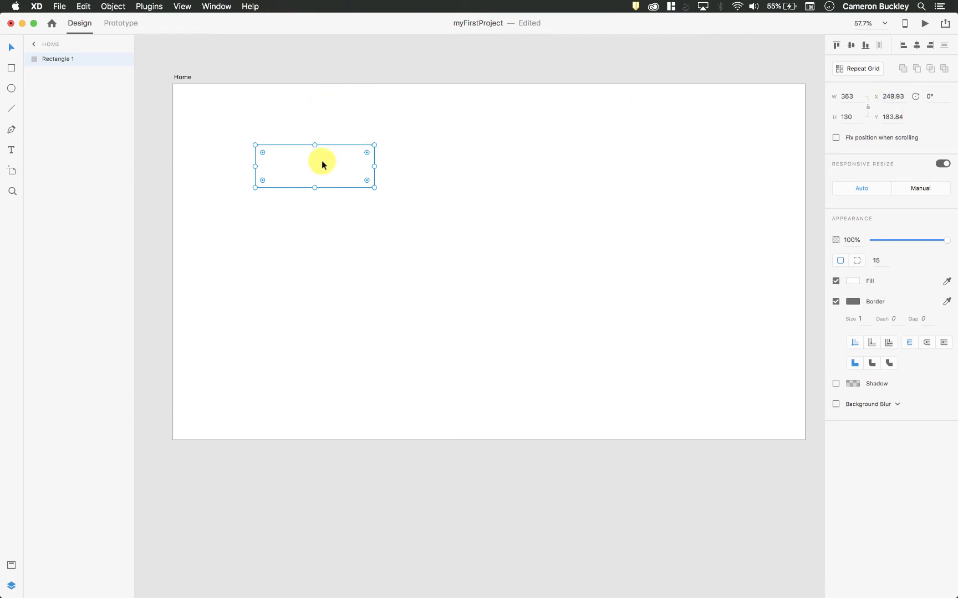
pyautogui.moveTo(321, 164); pyautogui.dragTo(359, 184)
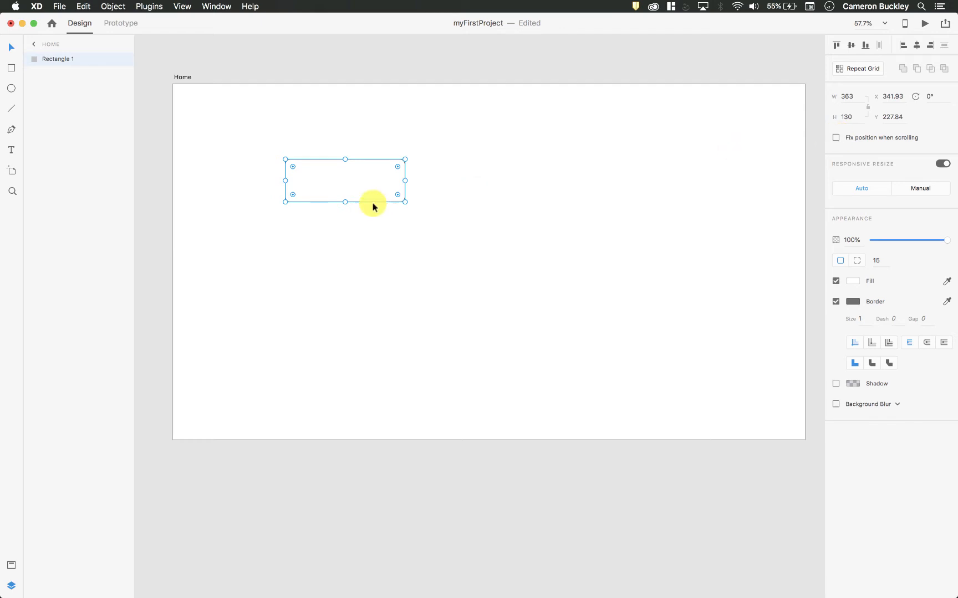
pyautogui.moveTo(352, 182); pyautogui.dragTo(751, 105)
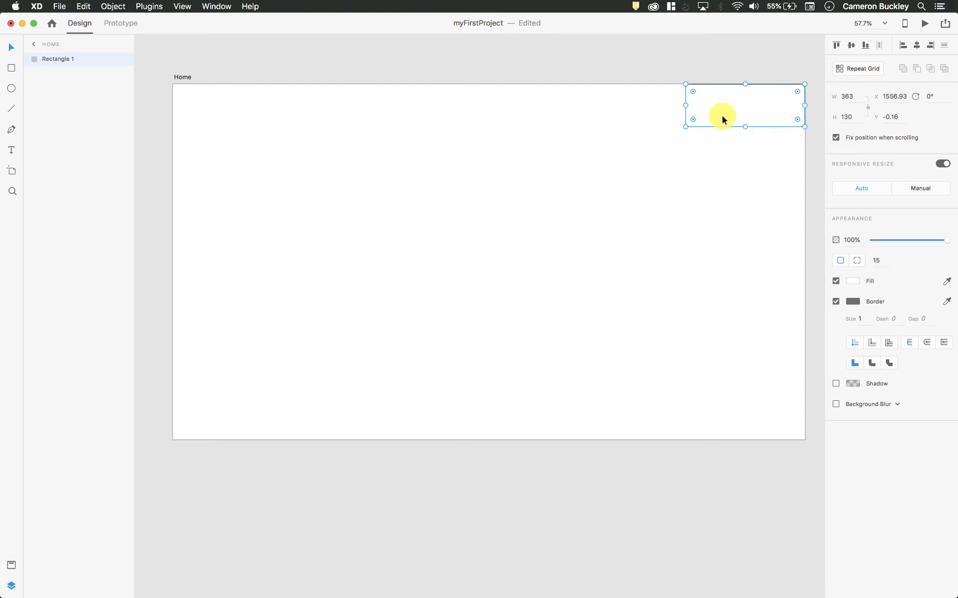
# - Try fixing the rectangle's position when scrolling, release it again, and turn off Responsive Resize
pyautogui.click(836, 137)
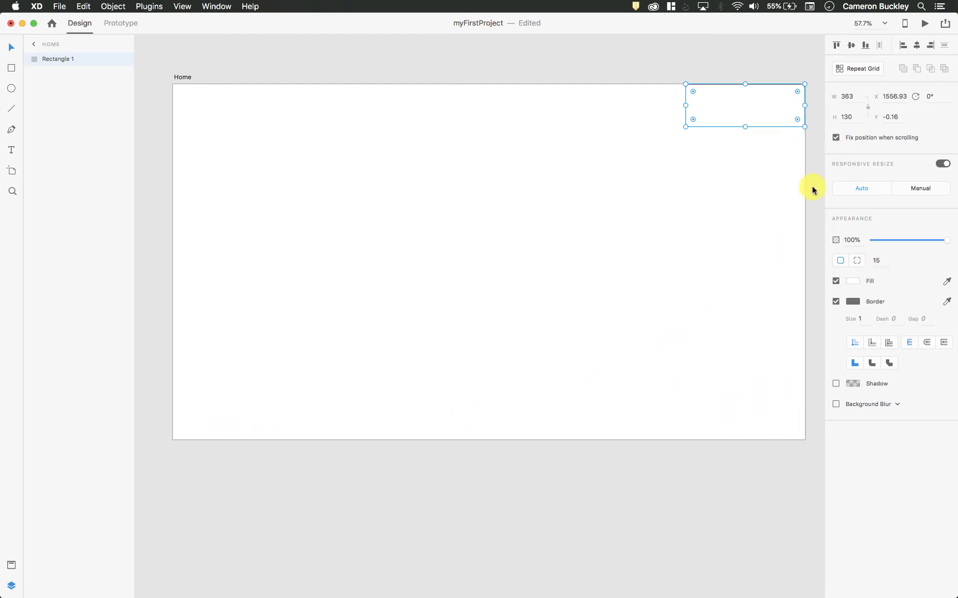
pyautogui.click(836, 139)
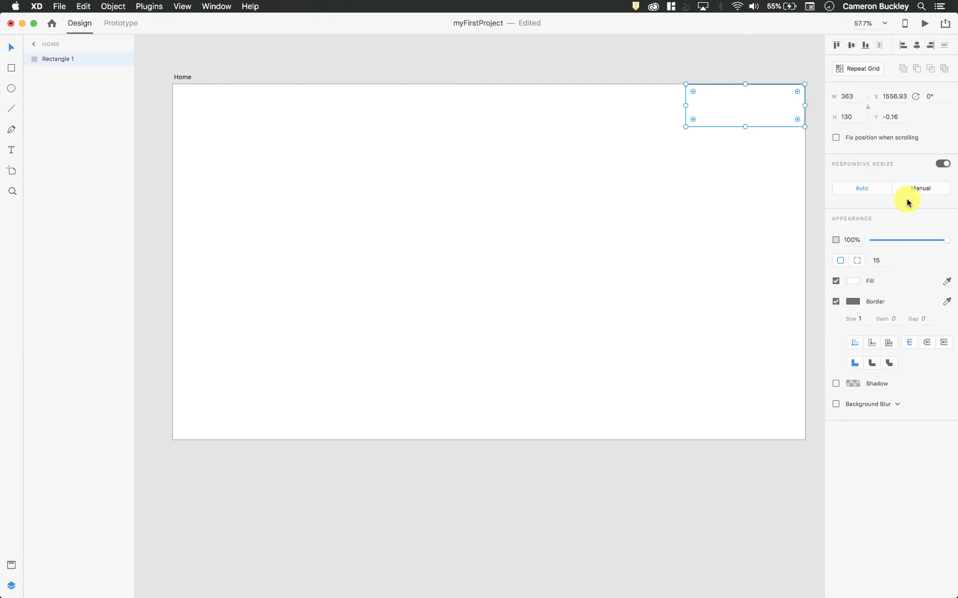
pyautogui.click(942, 165)
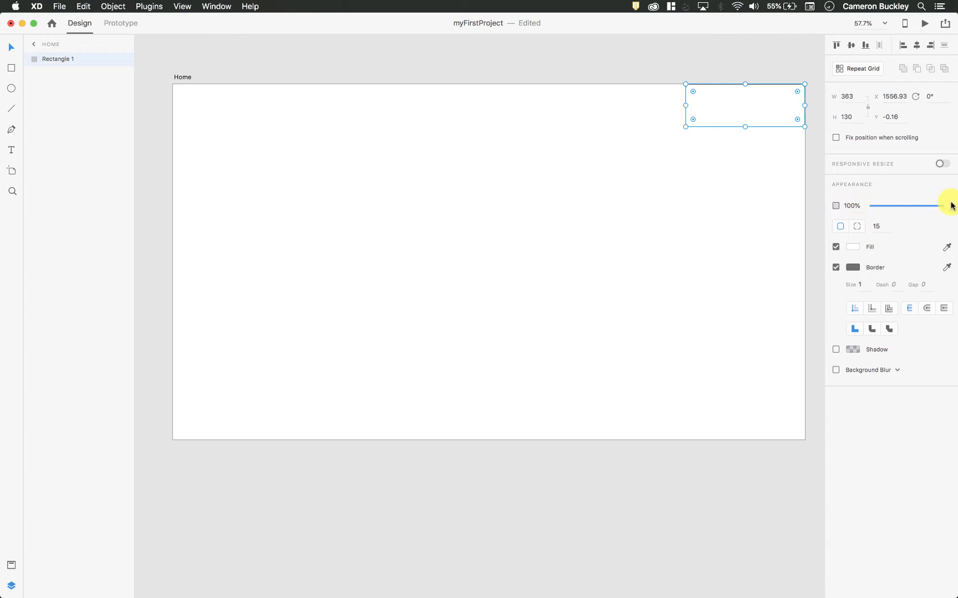
# - Fill the rectangle with solid red #DD2828 and keep its opacity at 100%
pyautogui.moveTo(947, 205)
pyautogui.mouseDown()
pyautogui.moveTo(895, 211)
pyautogui.moveTo(952, 208)
pyautogui.mouseUp()
pyautogui.click(852, 247)
pyautogui.click(788, 200)
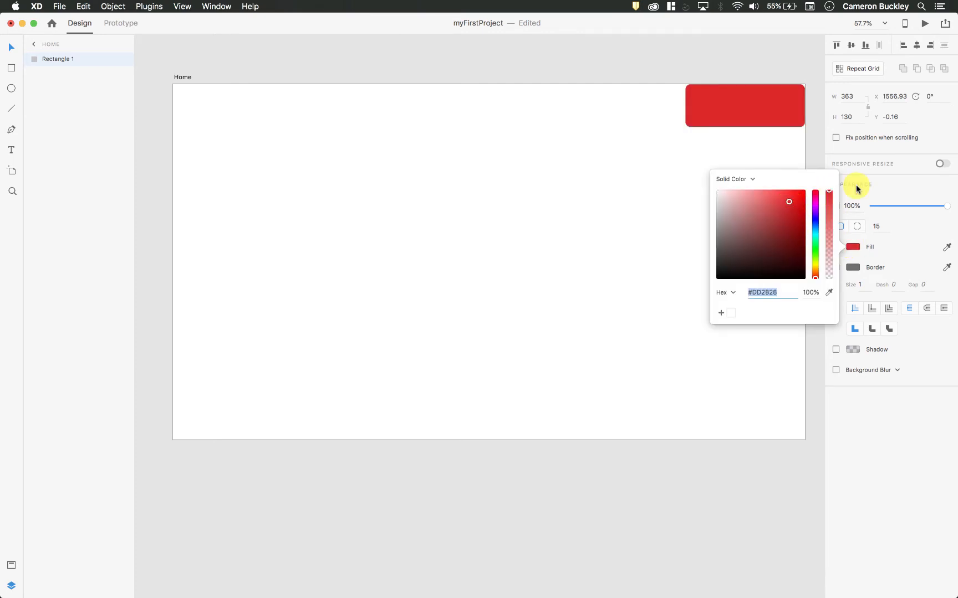
pyautogui.click(909, 184)
pyautogui.moveTo(946, 206)
pyautogui.mouseDown()
pyautogui.moveTo(884, 205)
pyautogui.moveTo(950, 204)
pyautogui.mouseUp()
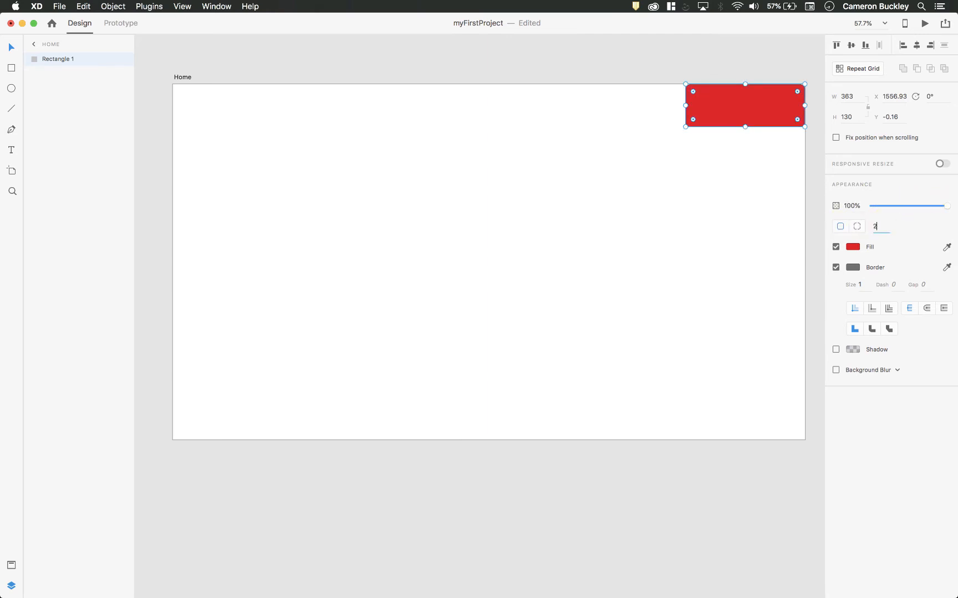
# - Set the red rectangle's corner radius to 50 for all corners
pyautogui.click(900, 113)
pyautogui.write('50')
pyautogui.press('Return')
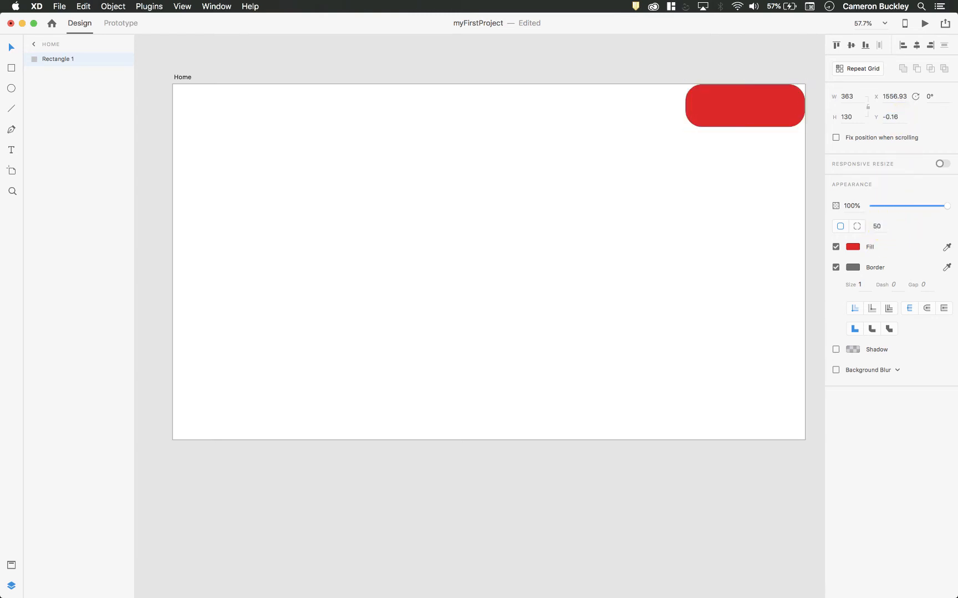
# - Give the rectangle separate corner radii of 10, 20, 50 and 100, and return it to one uniform radius of 10
pyautogui.click(882, 228)
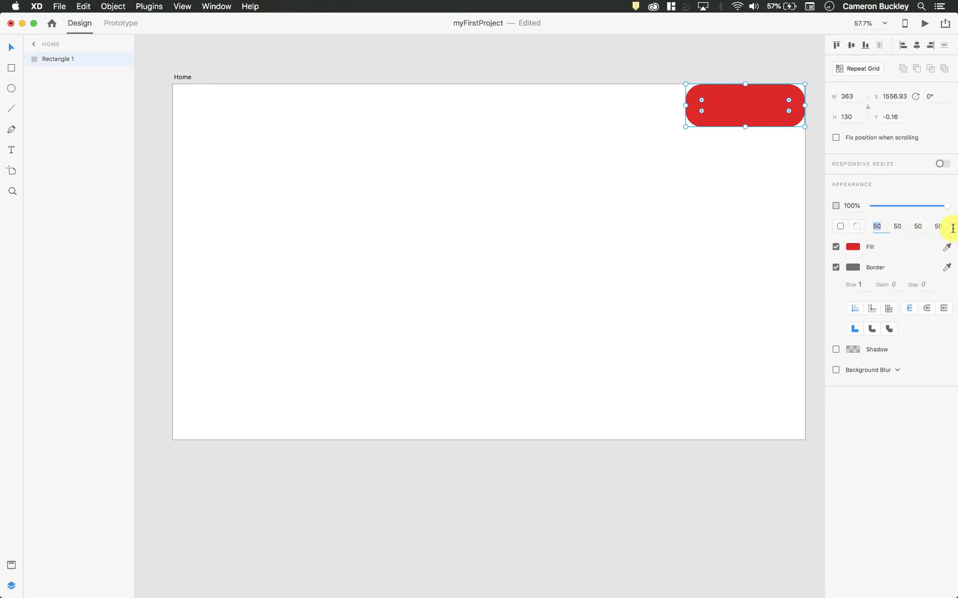
pyautogui.write('10 ')
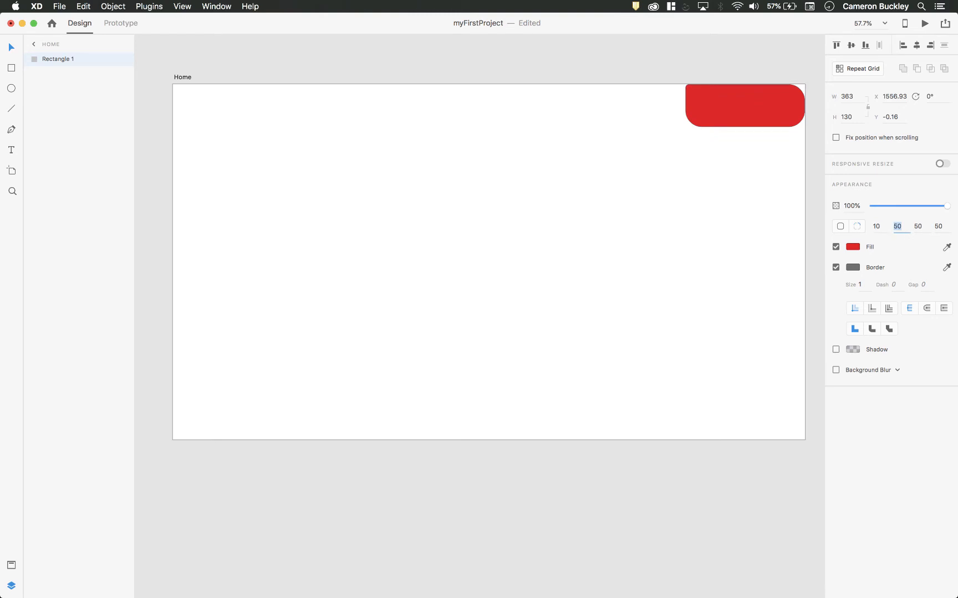
pyautogui.write('20 50 ')
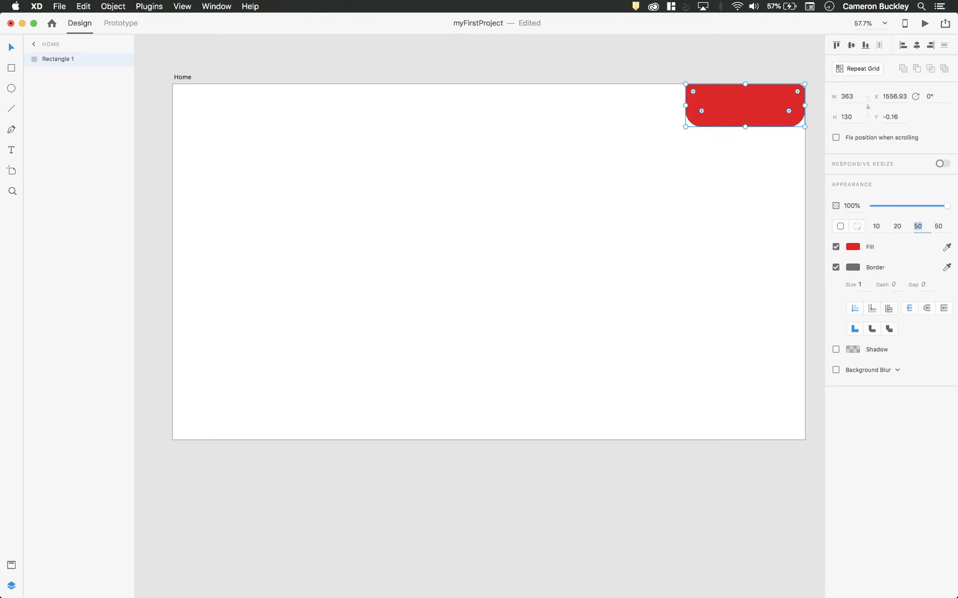
pyautogui.write('100')
pyautogui.press('Tab')
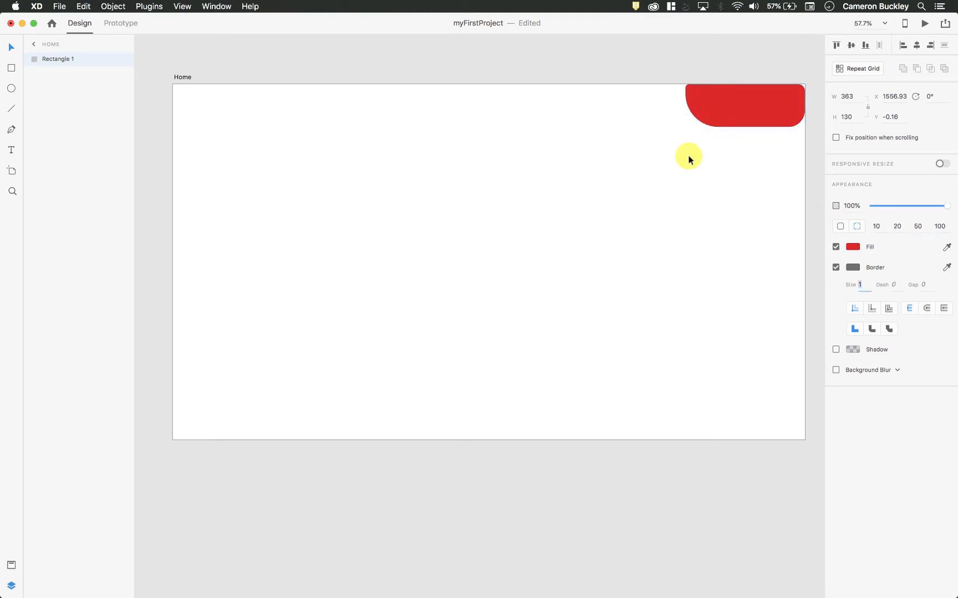
pyautogui.click(841, 226)
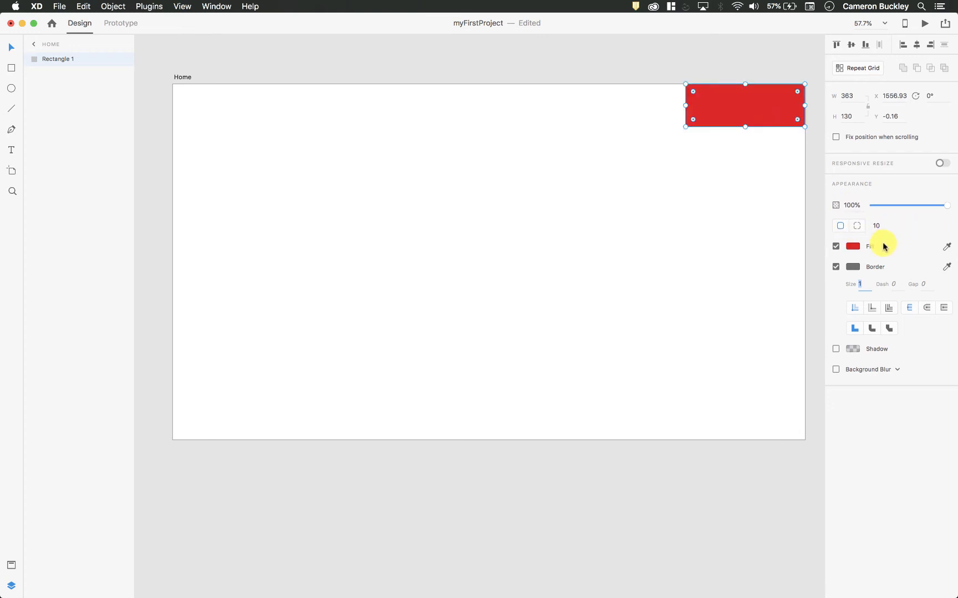
# - Change the rectangle's fill to a linear gradient from #DD2828 to #6F1414
pyautogui.click(856, 251)
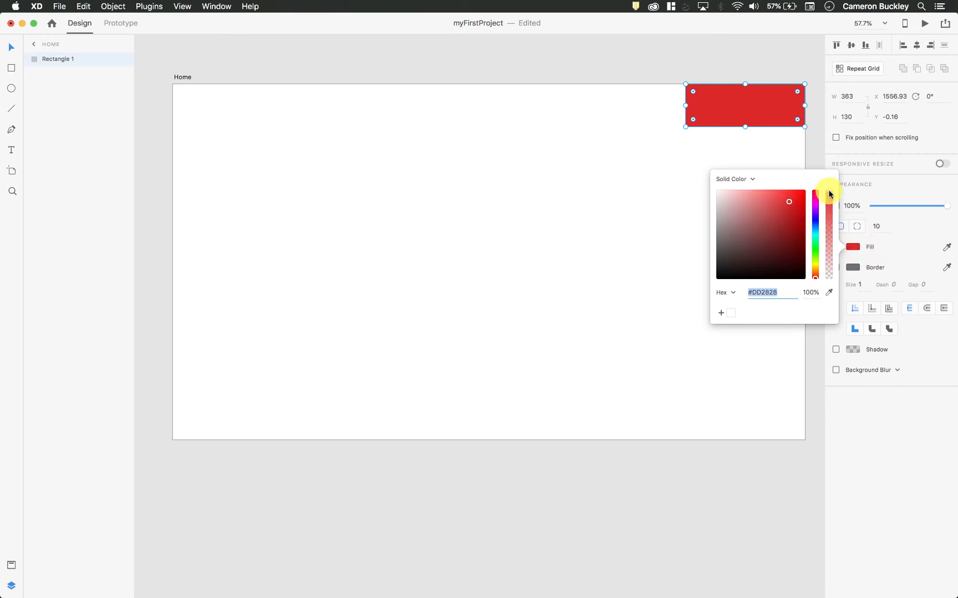
pyautogui.click(752, 179)
pyautogui.click(752, 187)
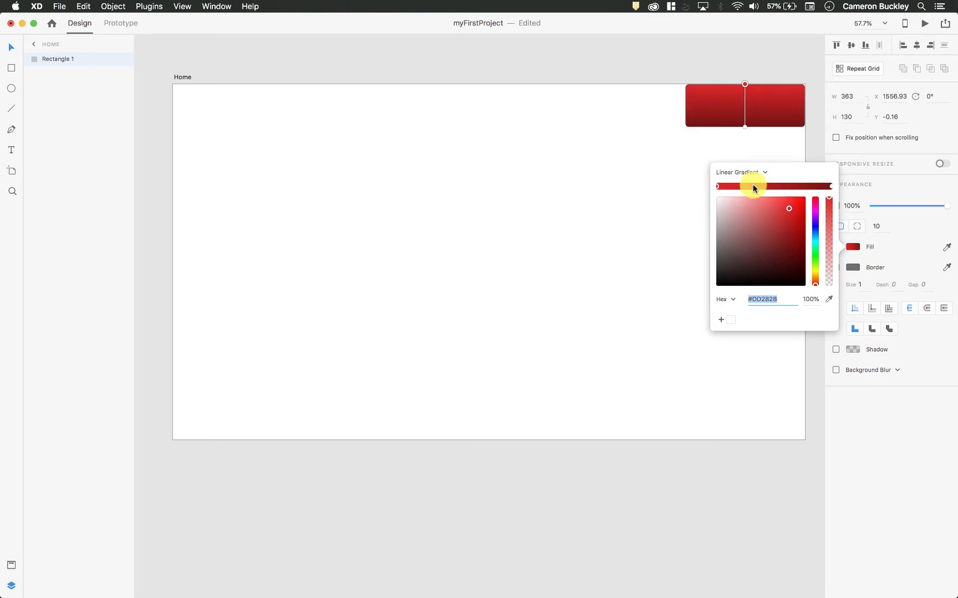
pyautogui.click(829, 186)
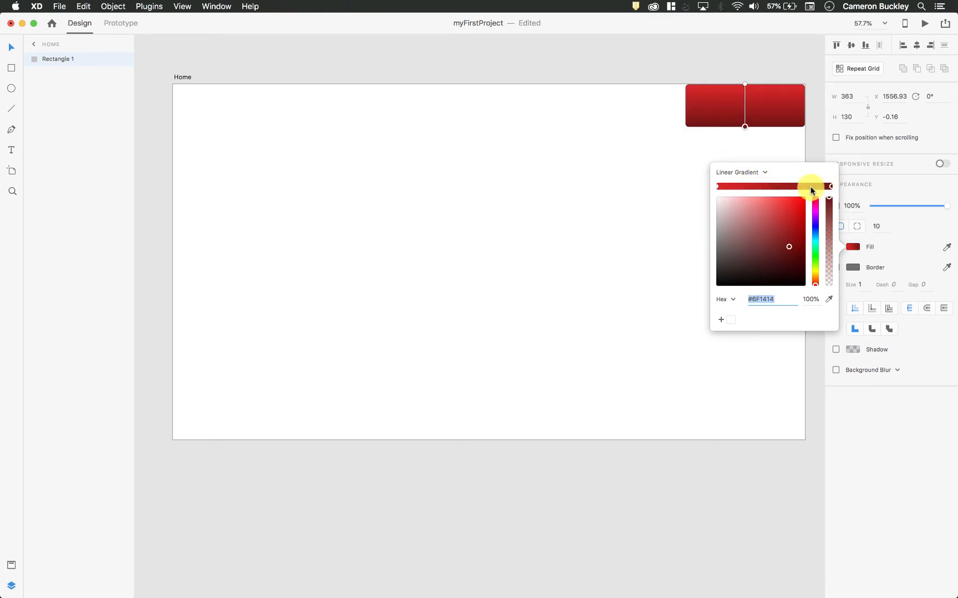
# - Add a middle color stop to the rectangle's linear gradient and slant the gradient diagonally toward the lower right
pyautogui.click(775, 186)
pyautogui.moveTo(778, 186)
pyautogui.mouseDown()
pyautogui.moveTo(790, 190)
pyautogui.moveTo(762, 192)
pyautogui.mouseUp()
pyautogui.moveTo(743, 125); pyautogui.dragTo(781, 123)
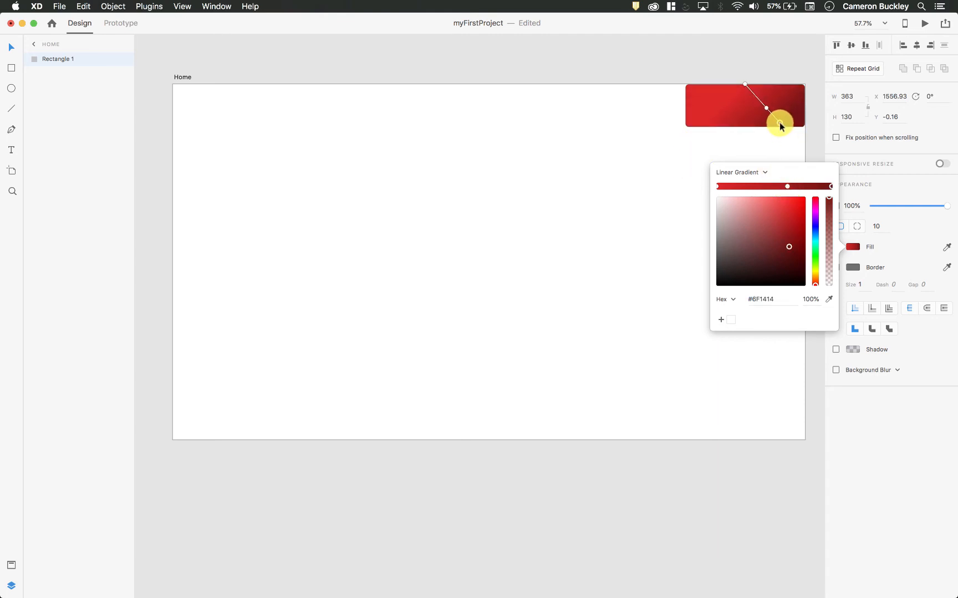
# - Change the rectangle's gradient fill to a radial gradient
pyautogui.click(752, 172)
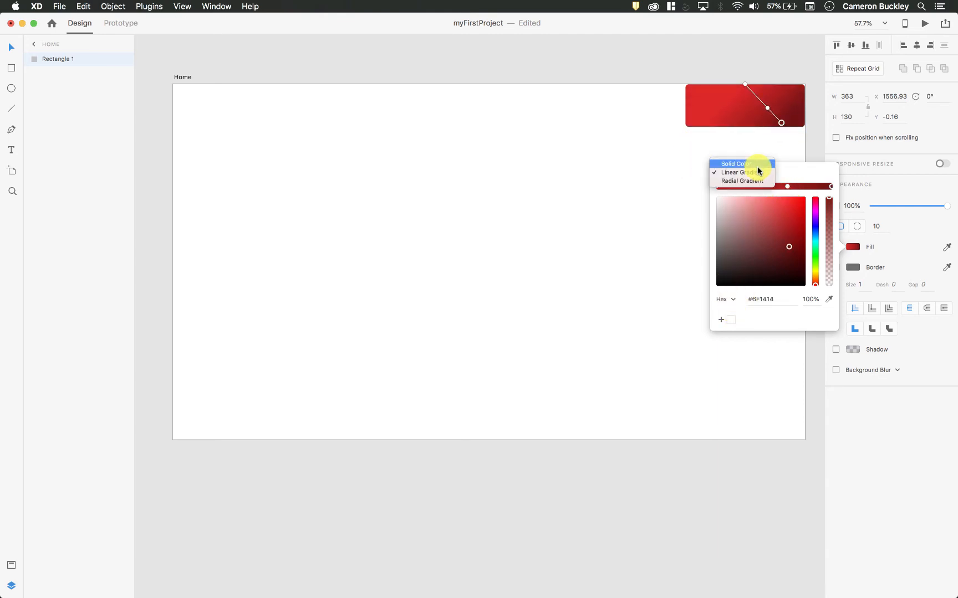
pyautogui.click(755, 179)
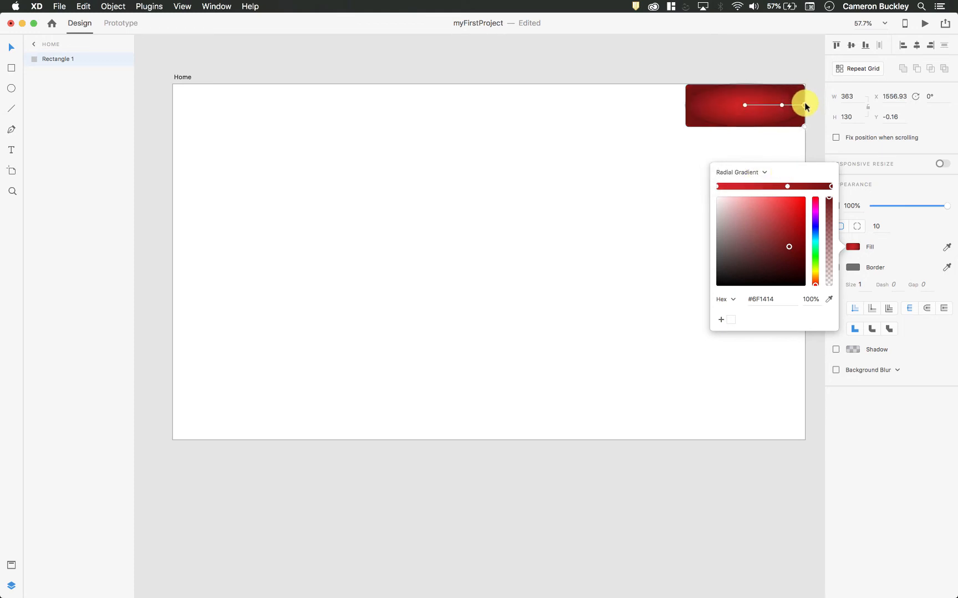
# - Extend the radial gradient past the rectangle's right edge and set its outer stop to #6B146F, saving that color as a swatch
pyautogui.moveTo(804, 104)
pyautogui.mouseDown()
pyautogui.moveTo(772, 90)
pyautogui.moveTo(773, 106)
pyautogui.moveTo(793, 113)
pyautogui.moveTo(823, 105)
pyautogui.mouseUp()
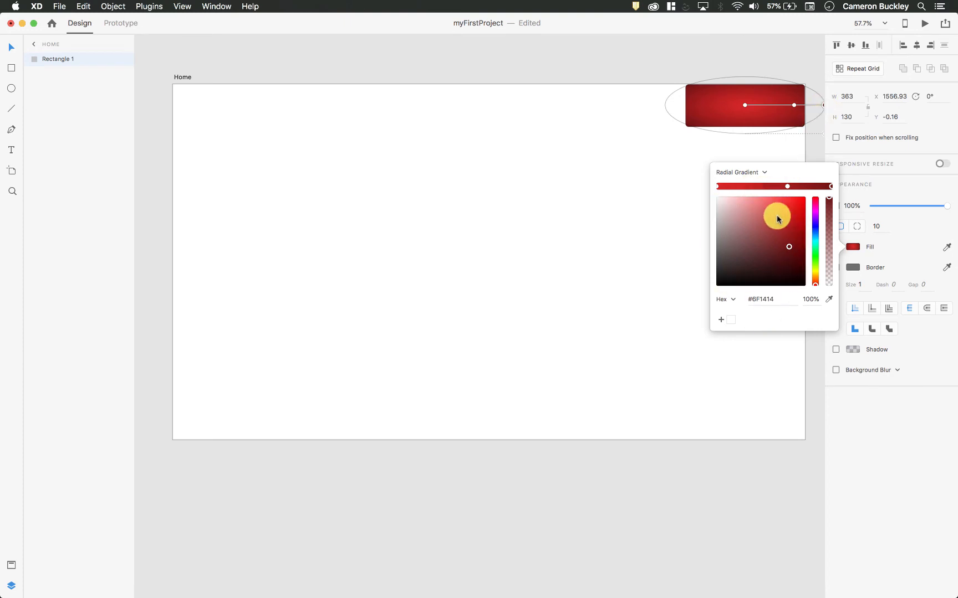
pyautogui.click(815, 215)
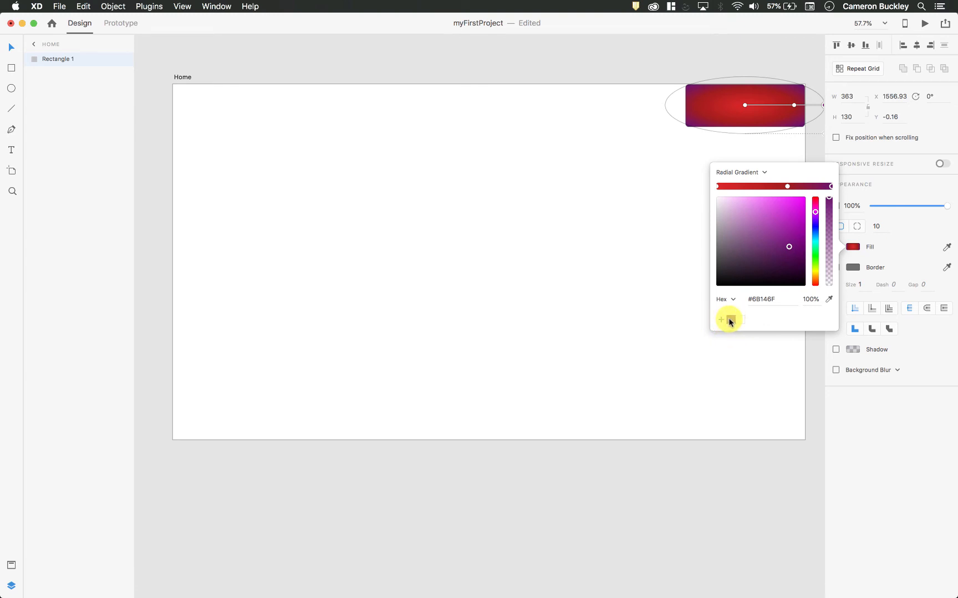
pyautogui.click(652, 266)
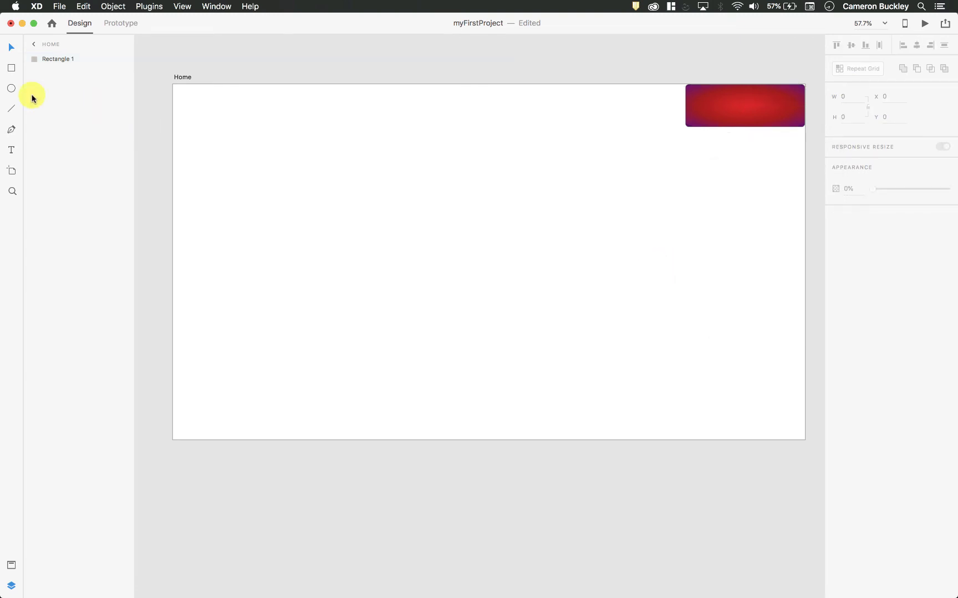
# - Draw a second rectangle of about 570 × 309 filled with the saved purple swatch, and delete that rectangle
pyautogui.click(11, 68)
pyautogui.moveTo(395, 253); pyautogui.dragTo(582, 355)
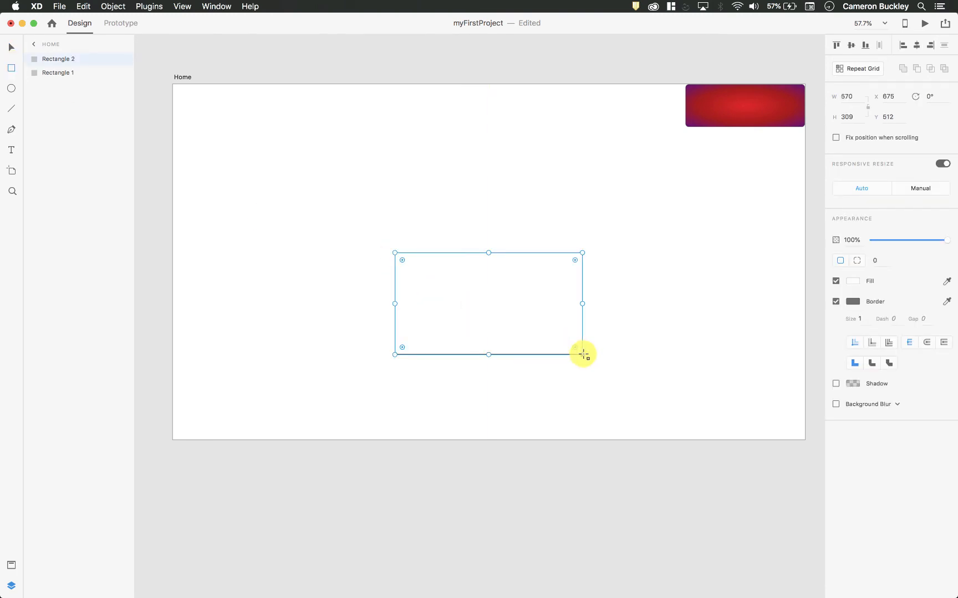
pyautogui.click(852, 281)
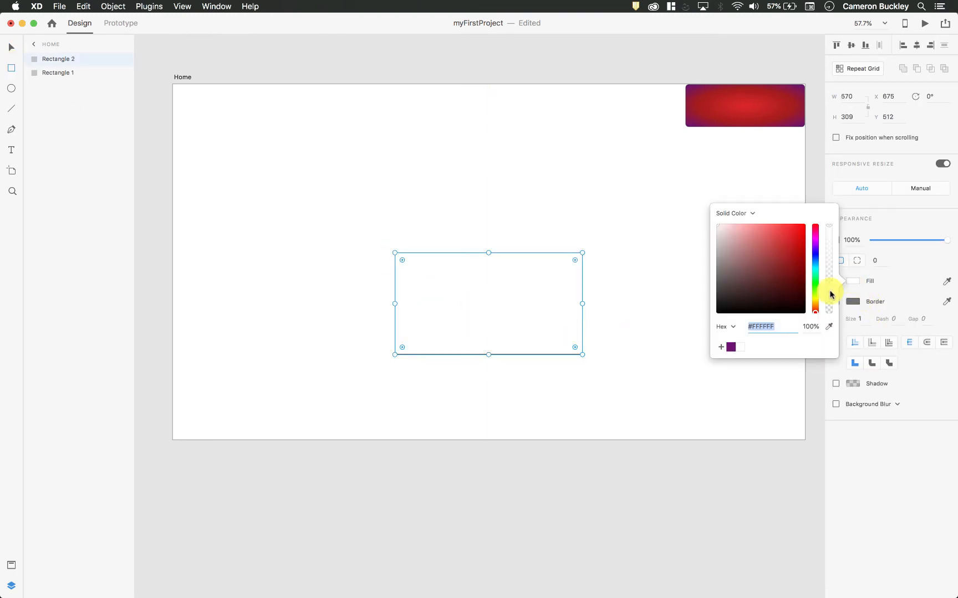
pyautogui.click(731, 347)
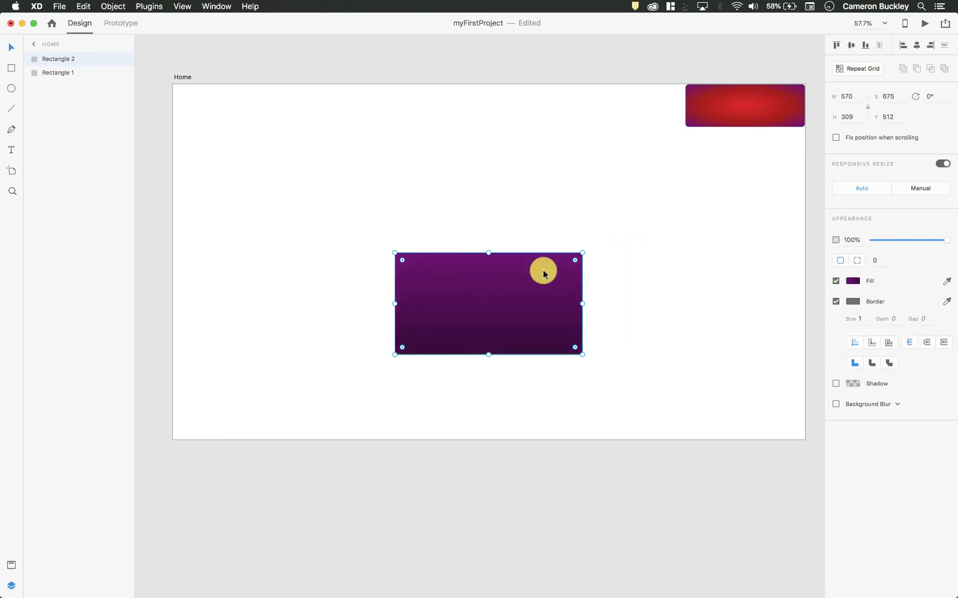
pyautogui.press('Delete')
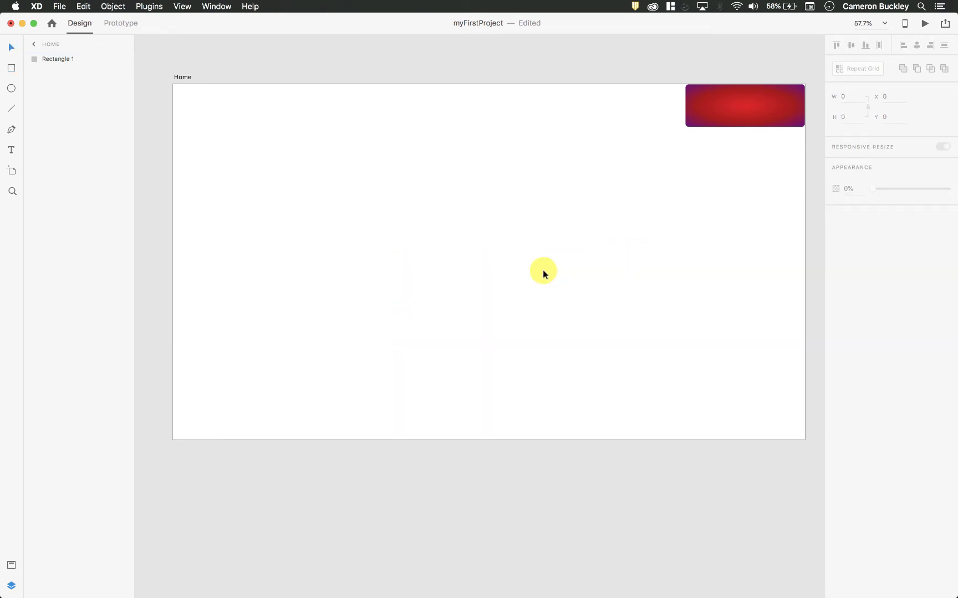
# - Change the original rectangle's radial gradient fill to a solid muted pink
pyautogui.click(765, 101)
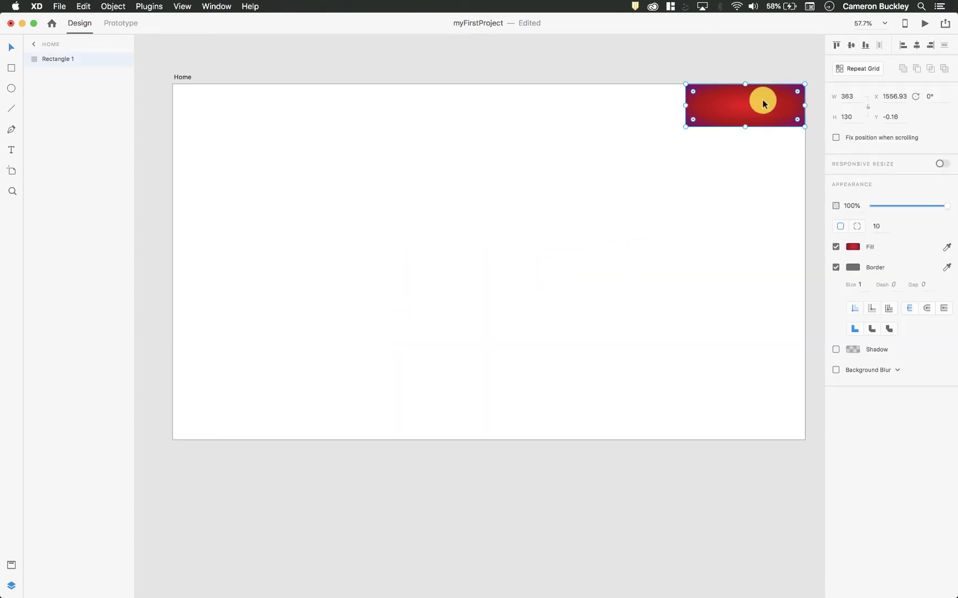
pyautogui.click(853, 247)
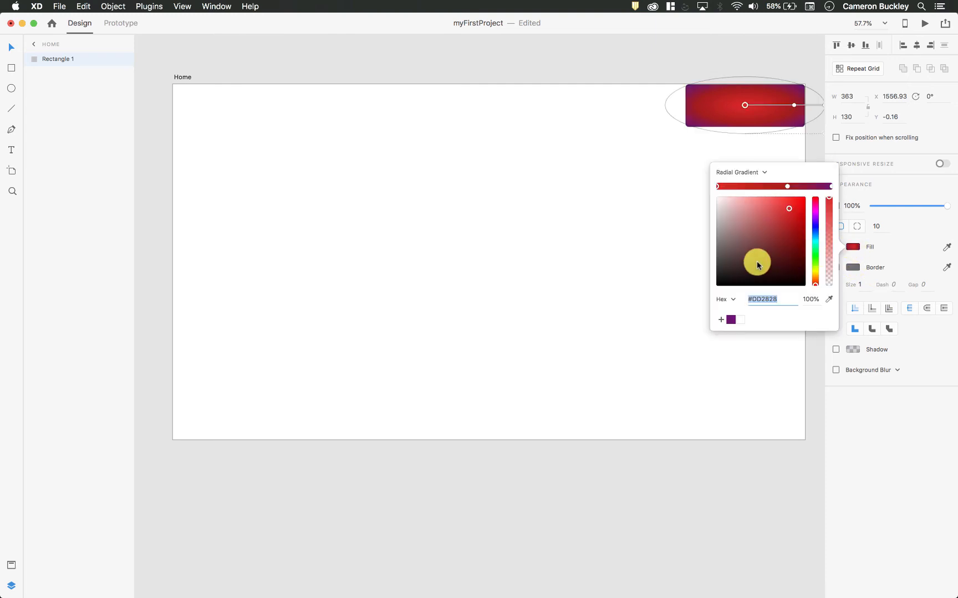
pyautogui.click(750, 172)
pyautogui.click(753, 154)
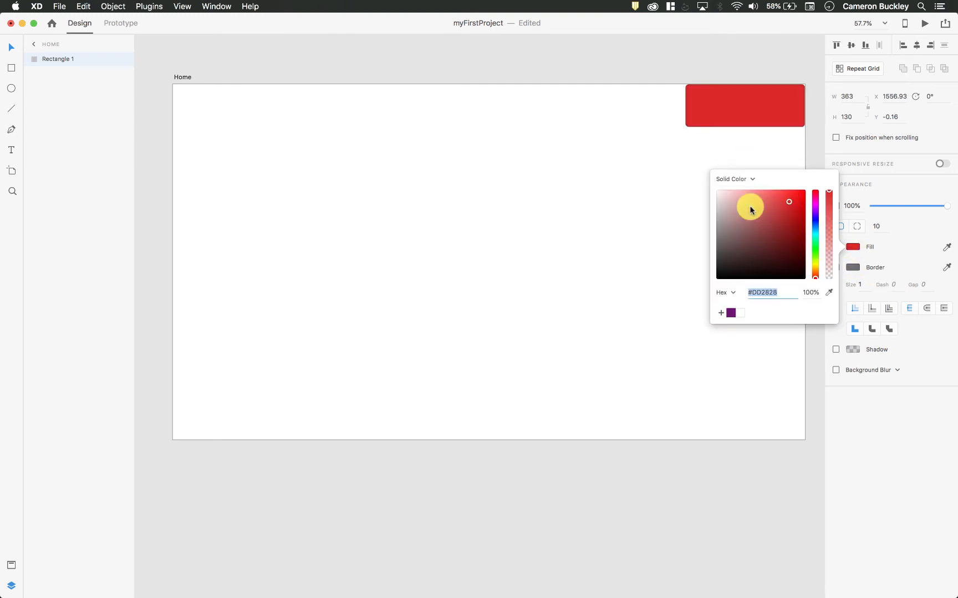
pyautogui.moveTo(751, 210); pyautogui.dragTo(733, 207)
# - Change the rectangle's border color to the blue #402EC9
pyautogui.click(863, 268)
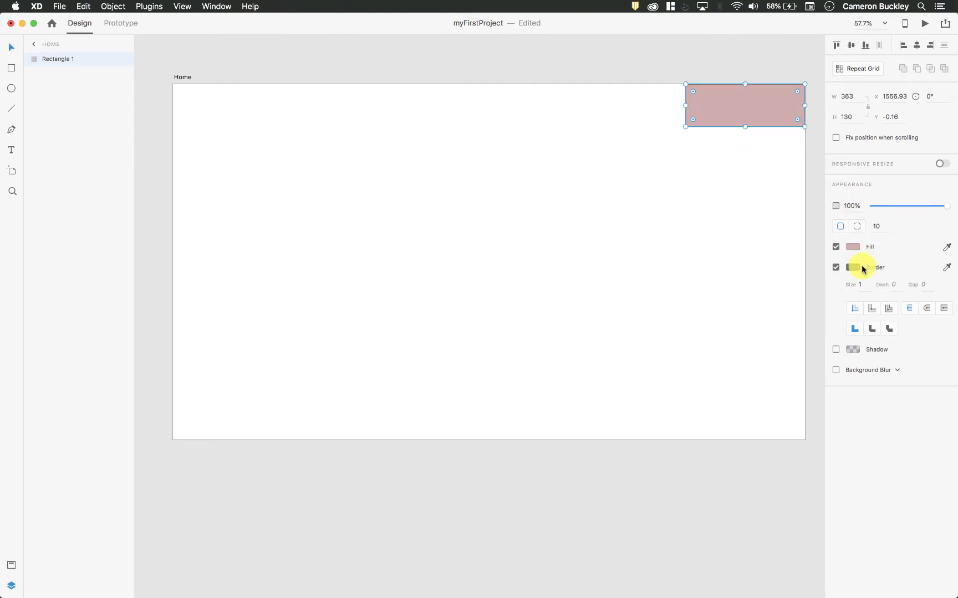
pyautogui.moveTo(757, 261); pyautogui.dragTo(780, 223)
pyautogui.click(814, 231)
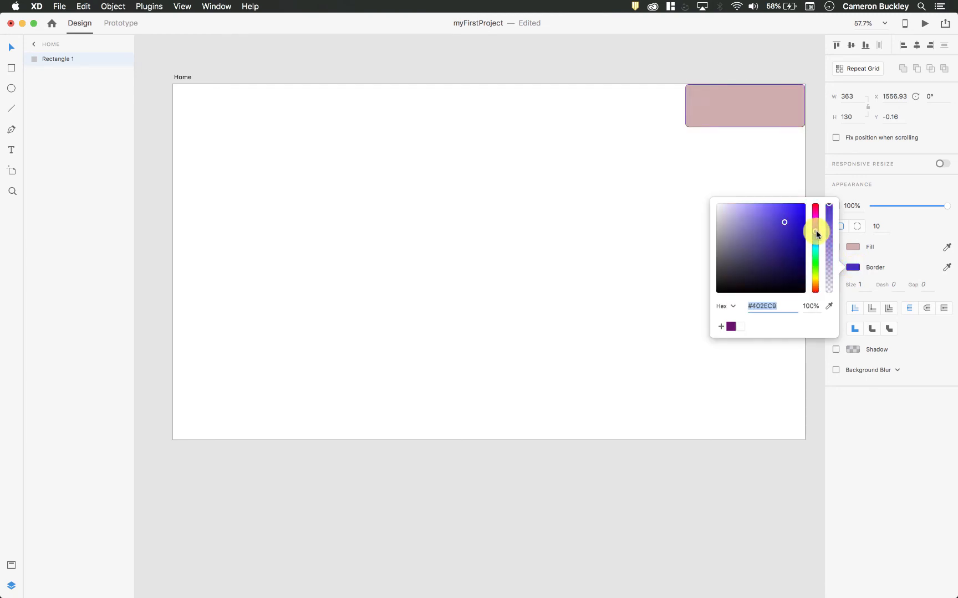
pyautogui.click(899, 256)
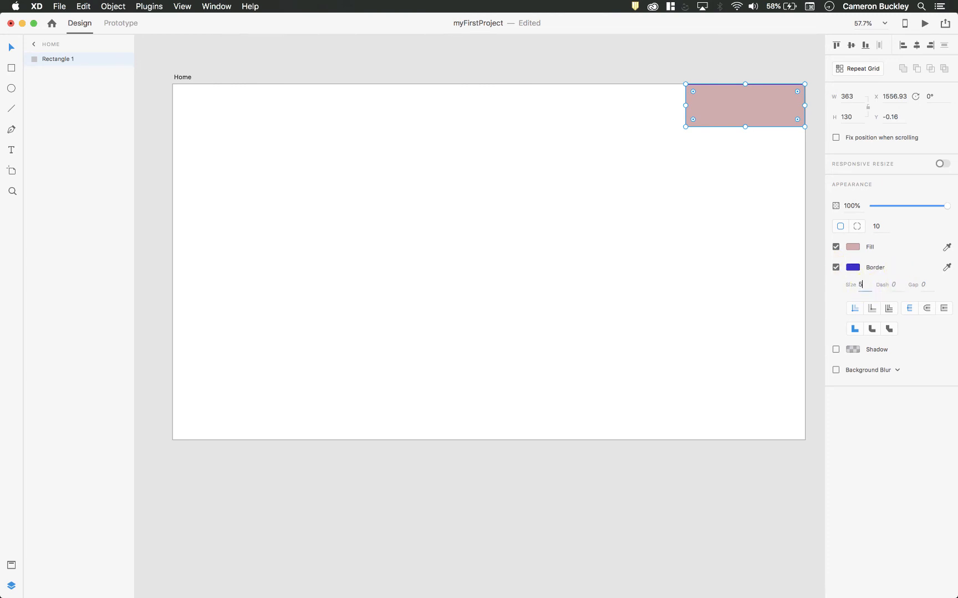
# - Make the rectangle's border dashed with size 5, dash 1 and gap 10, and inspect it up close
pyautogui.click(900, 286)
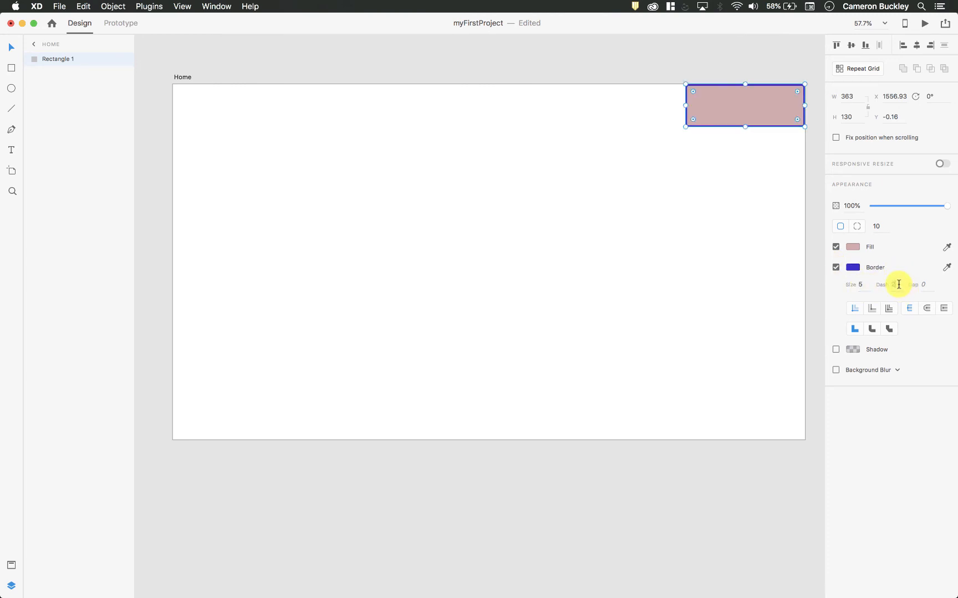
pyautogui.write('2')
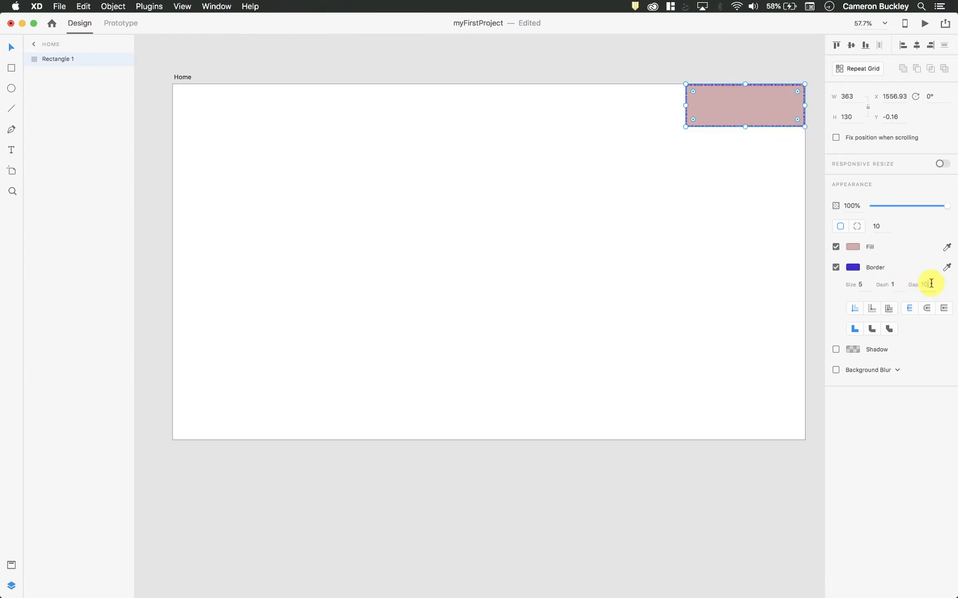
pyautogui.scroll(5, 743, 110)
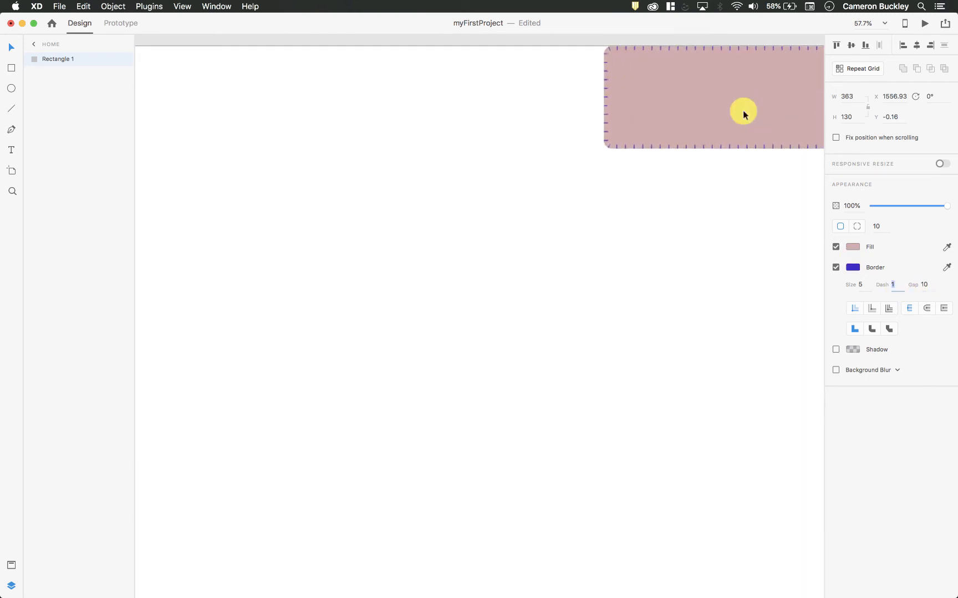
pyautogui.hscroll(2, 743, 112)
pyautogui.scroll(1, 743, 111)
pyautogui.scroll(1, 743, 112)
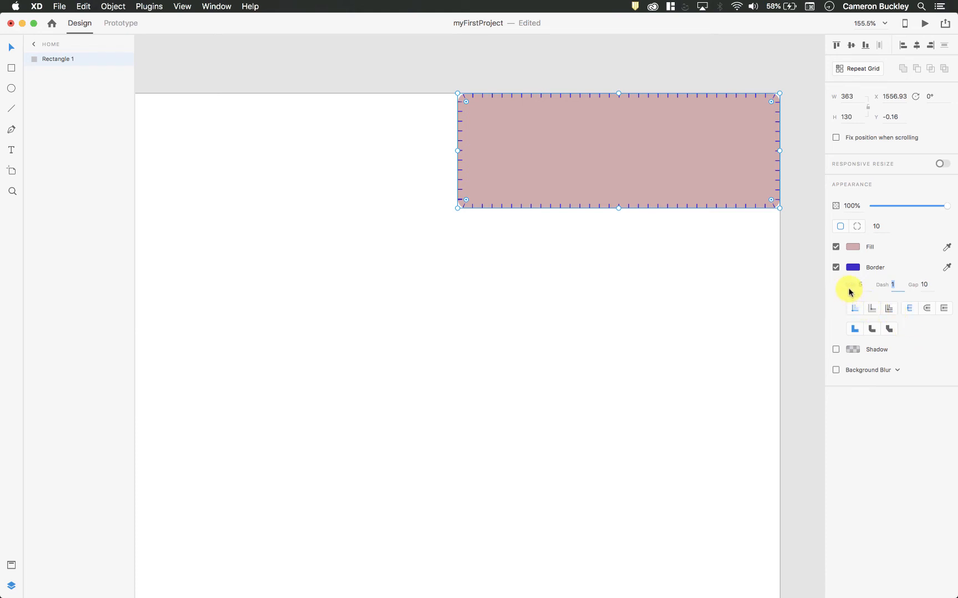
# - Turn off the rectangle's border and move the rectangle away from the artboard corner to about X 1406, Y 131
pyautogui.click(835, 268)
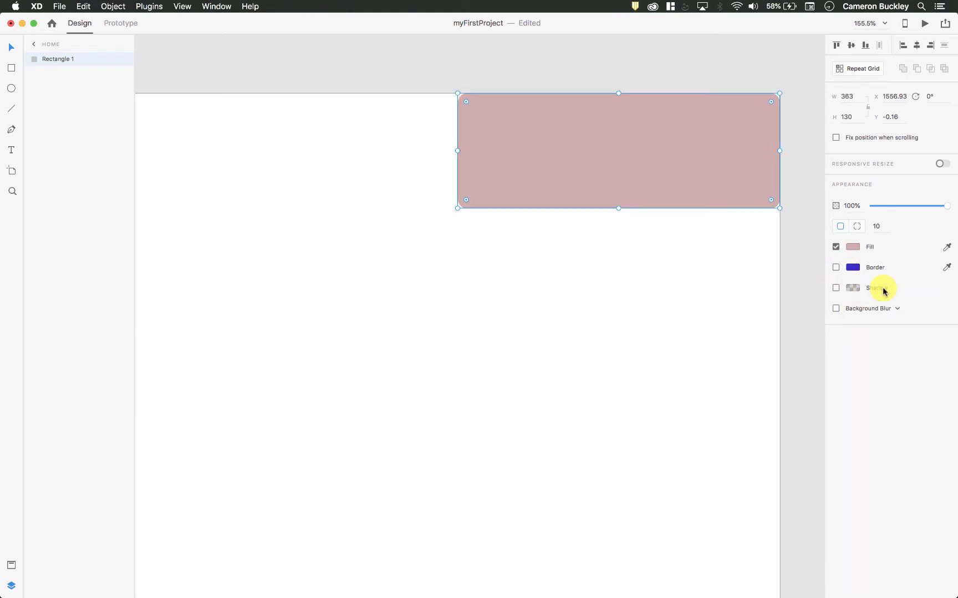
pyautogui.moveTo(679, 126); pyautogui.dragTo(546, 244)
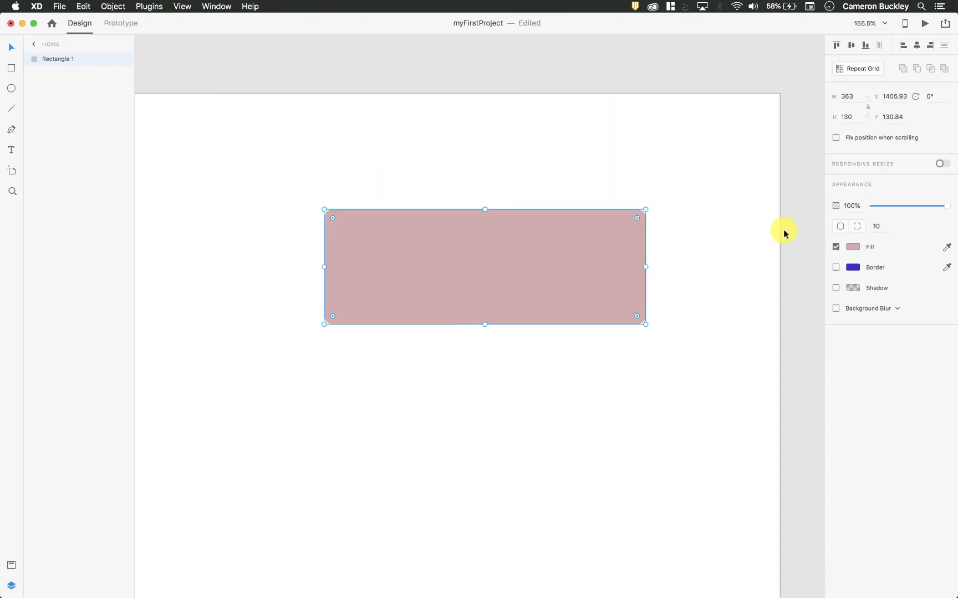
# - Add a black shadow to the rectangle and set the shadow color's opacity to 58%
pyautogui.click(835, 288)
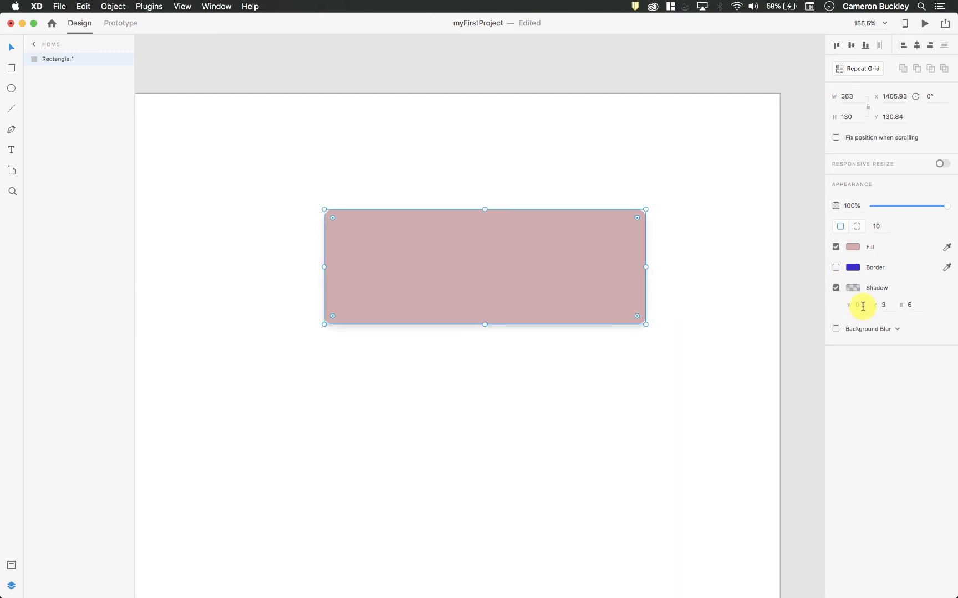
pyautogui.click(852, 287)
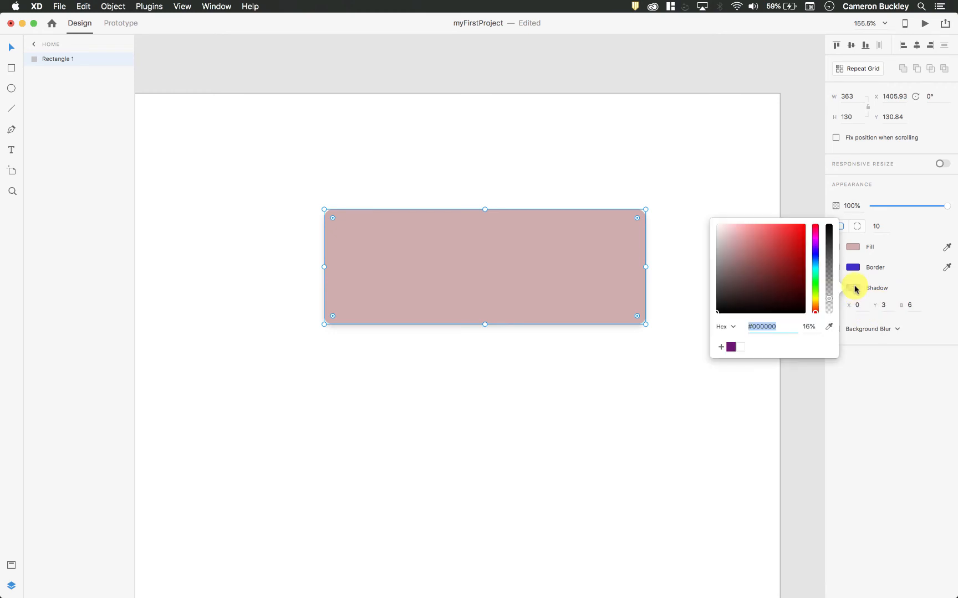
pyautogui.moveTo(828, 298); pyautogui.dragTo(832, 263)
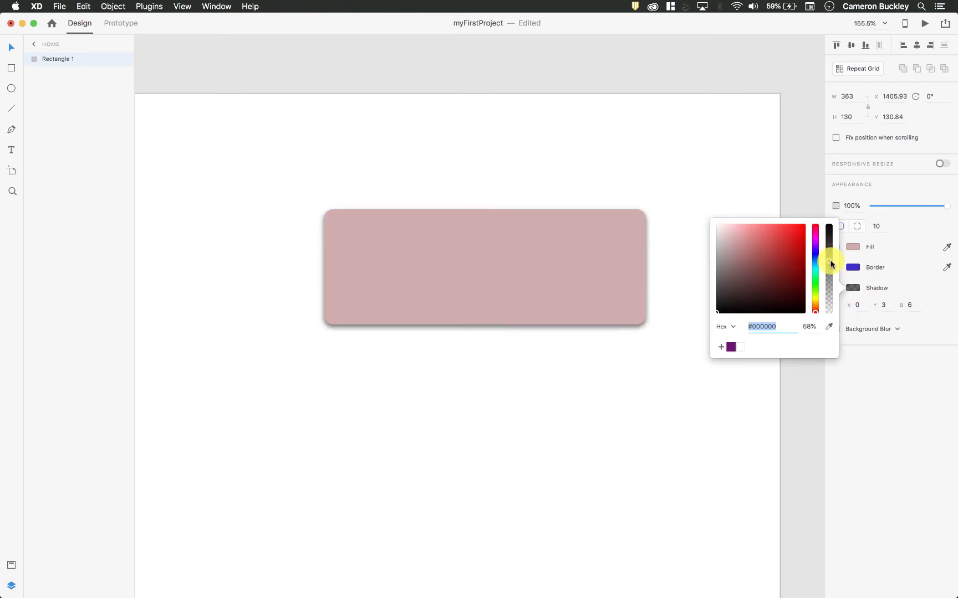
pyautogui.click(883, 398)
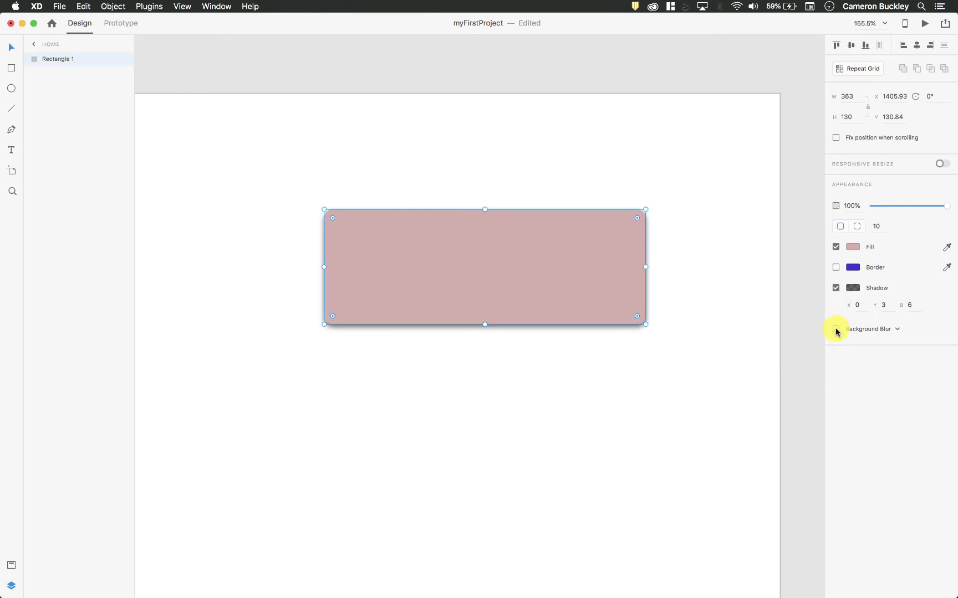
# - Try the Background Blur effect on the rectangle, and switch it off again
pyautogui.click(861, 329)
pyautogui.click(870, 338)
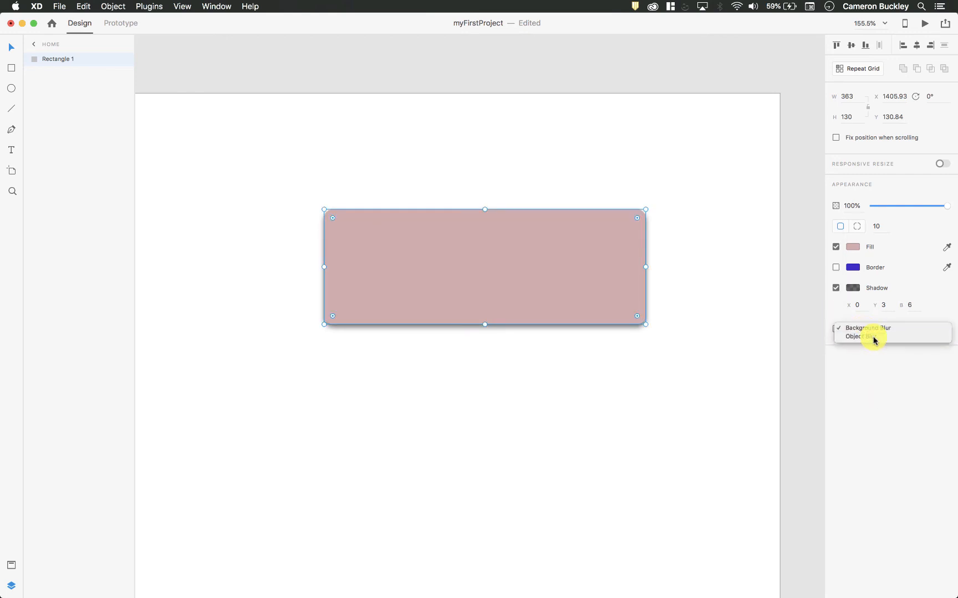
pyautogui.click(865, 331)
pyautogui.click(863, 321)
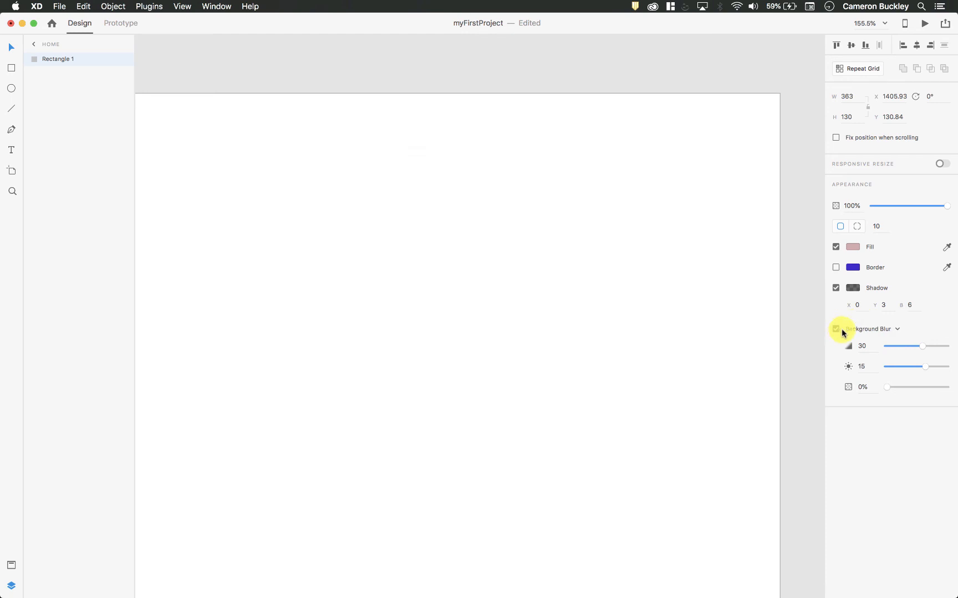
pyautogui.click(836, 329)
pyautogui.click(837, 330)
pyautogui.click(836, 329)
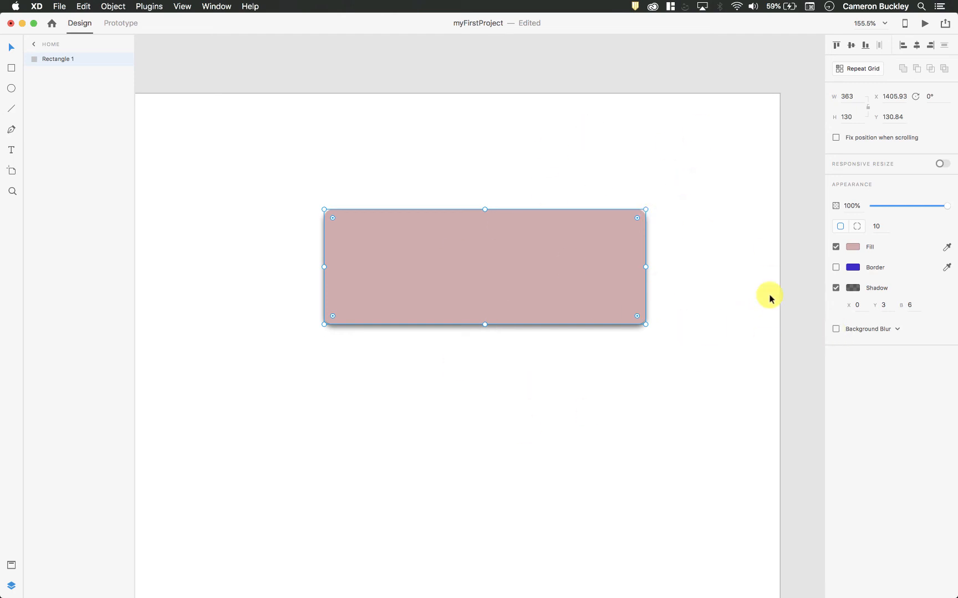
# - Apply an Object Blur to the rectangle and reduce its blur amount to 0
pyautogui.click(891, 329)
pyautogui.click(861, 337)
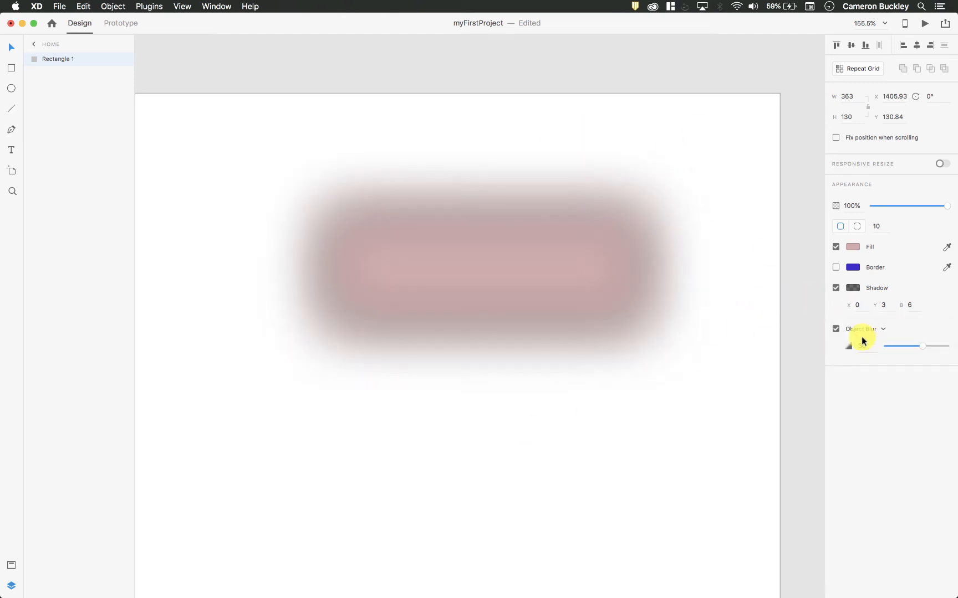
pyautogui.moveTo(918, 347); pyautogui.dragTo(884, 346)
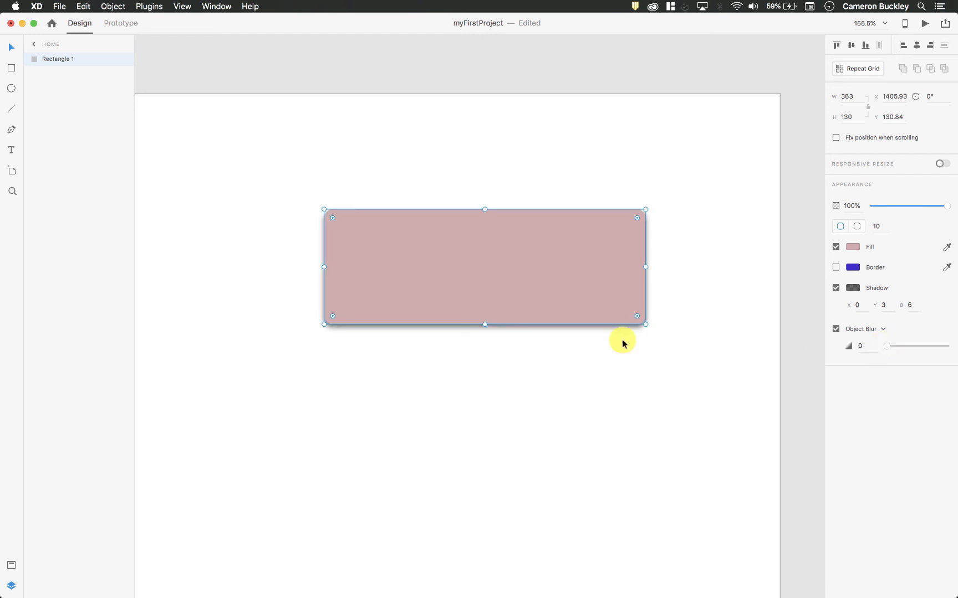
# - Move the pink rectangle to the center of the Home artboard, at about X 779, Y 475
pyautogui.scroll(-5, 579, 342)
pyautogui.scroll(-2, 579, 343)
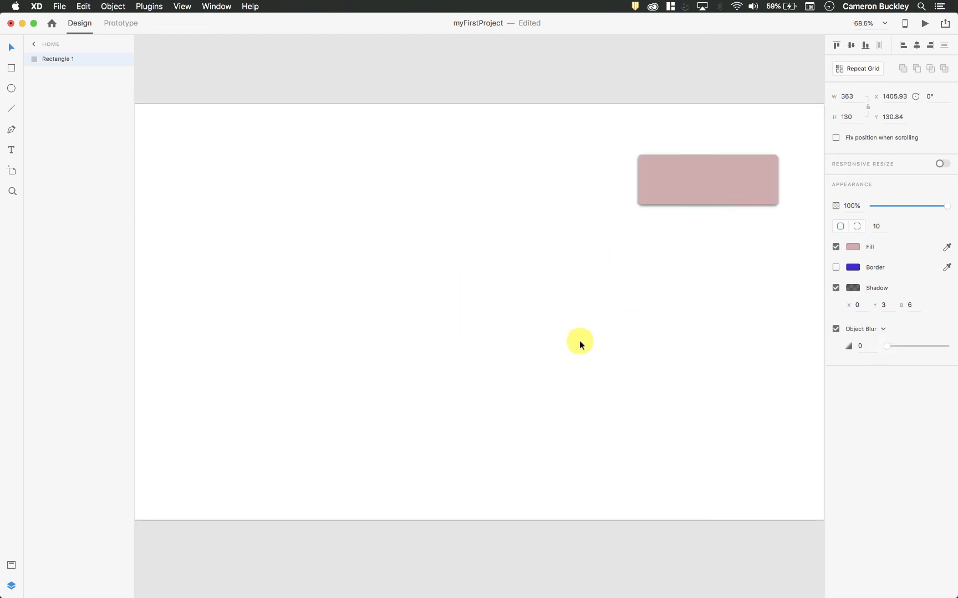
pyautogui.scroll(-3, 579, 343)
pyautogui.hscroll(-2, 579, 343)
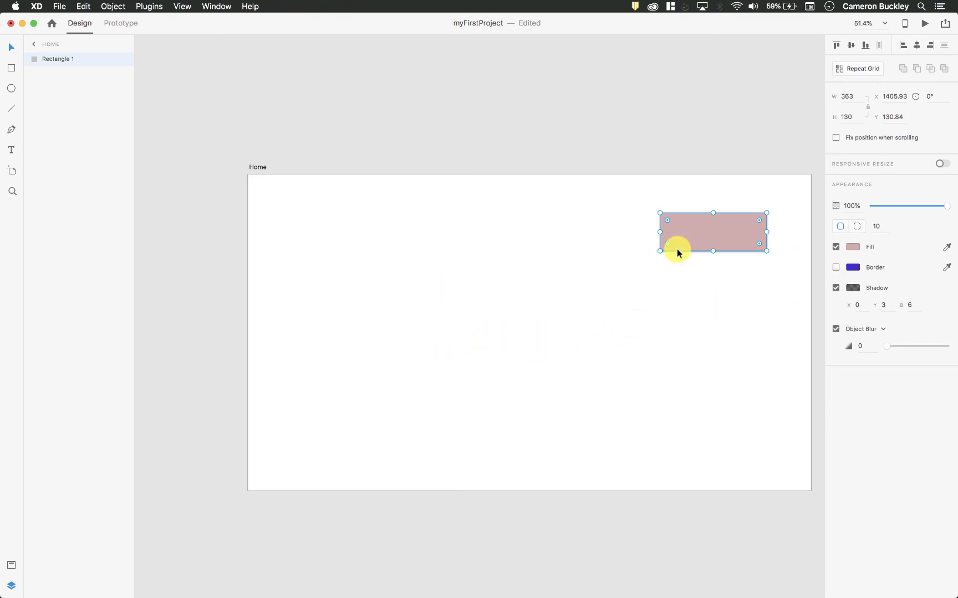
pyautogui.moveTo(706, 239); pyautogui.dragTo(533, 331)
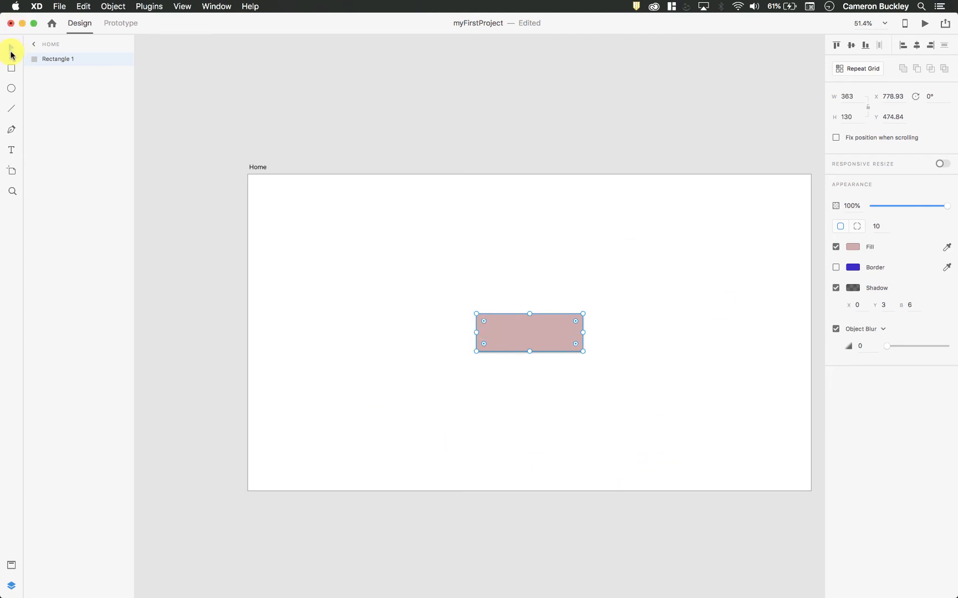
# - Draw four plain white rectangles around the pink one, one toward each corner of the Home artboard
pyautogui.click(11, 67)
pyautogui.moveTo(381, 217); pyautogui.dragTo(499, 266)
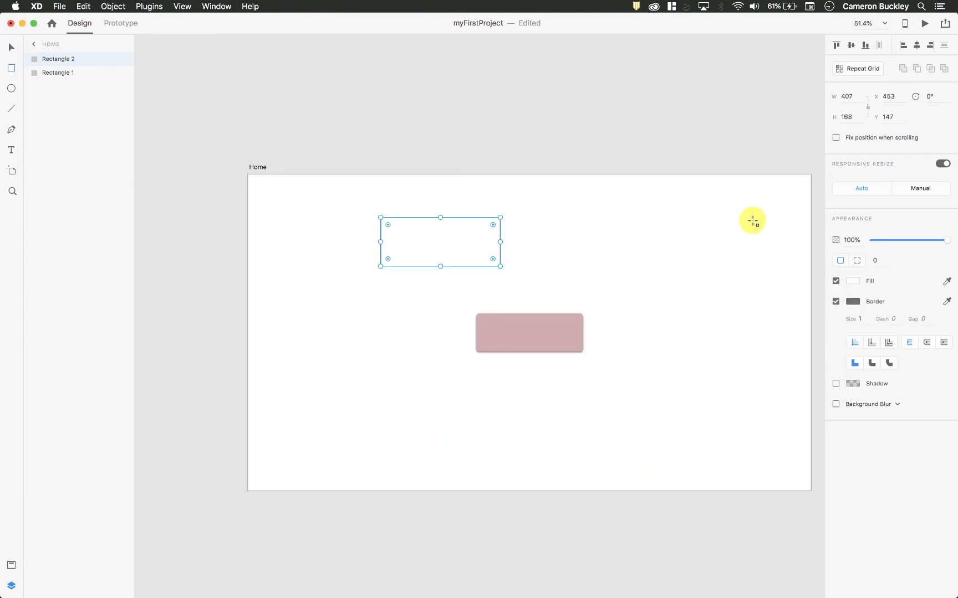
pyautogui.moveTo(752, 220); pyautogui.dragTo(670, 270)
pyautogui.moveTo(310, 387); pyautogui.dragTo(387, 430)
pyautogui.moveTo(778, 391); pyautogui.dragTo(666, 431)
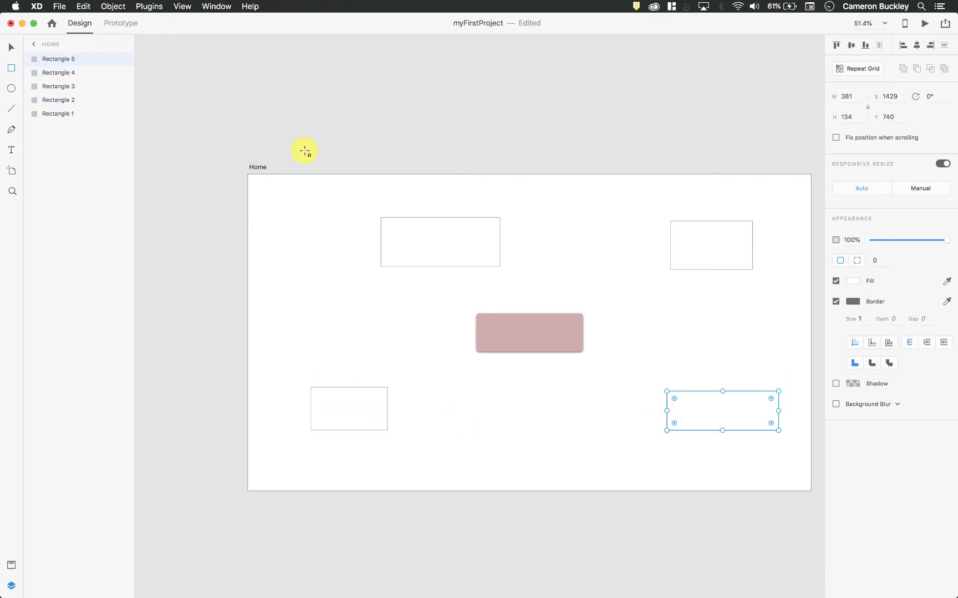
# - Cover the artboard with a rectangle of about 1920 × 1088 and bring Rectangle 1 to the top of the layer order
pyautogui.moveTo(247, 175); pyautogui.dragTo(810, 493)
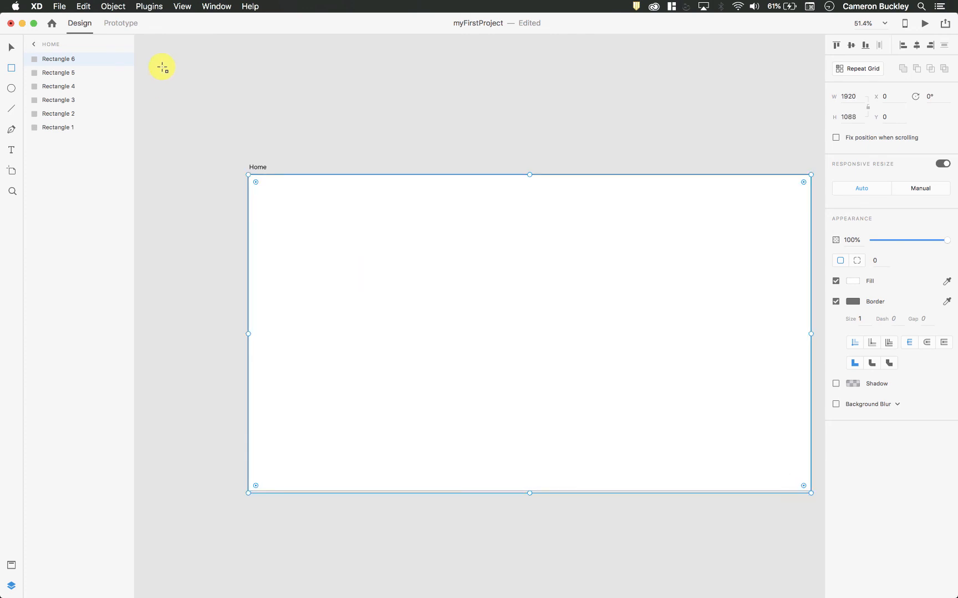
pyautogui.moveTo(57, 127); pyautogui.dragTo(83, 58)
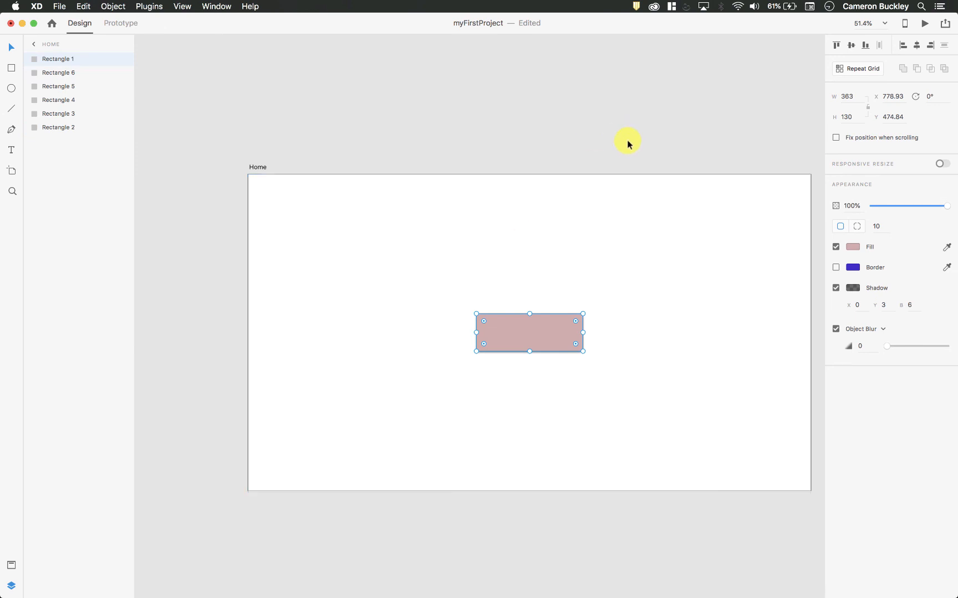
# - Apply a Background Blur to the artboard-covering rectangle and set its blur amount to 6
pyautogui.click(641, 234)
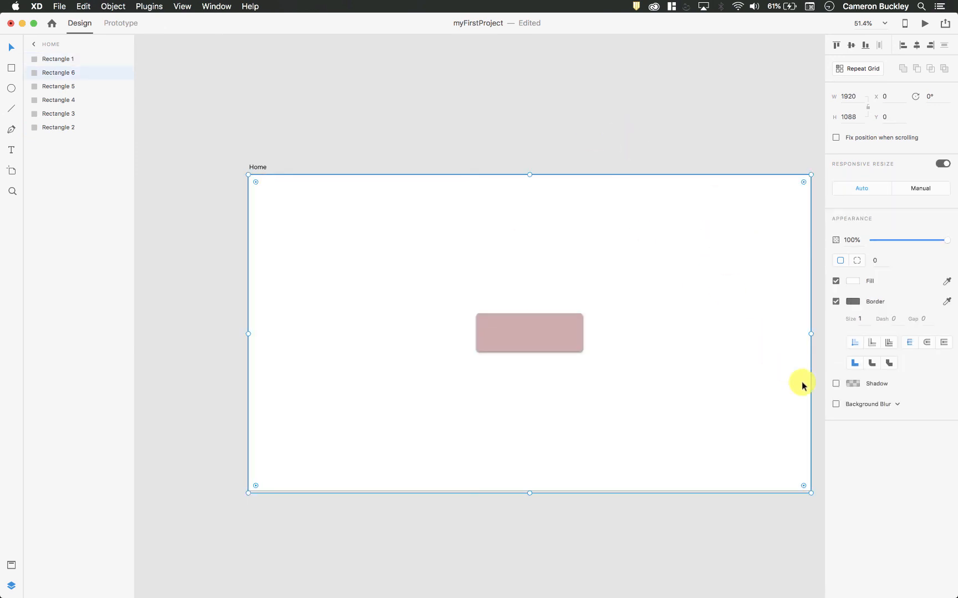
pyautogui.click(836, 405)
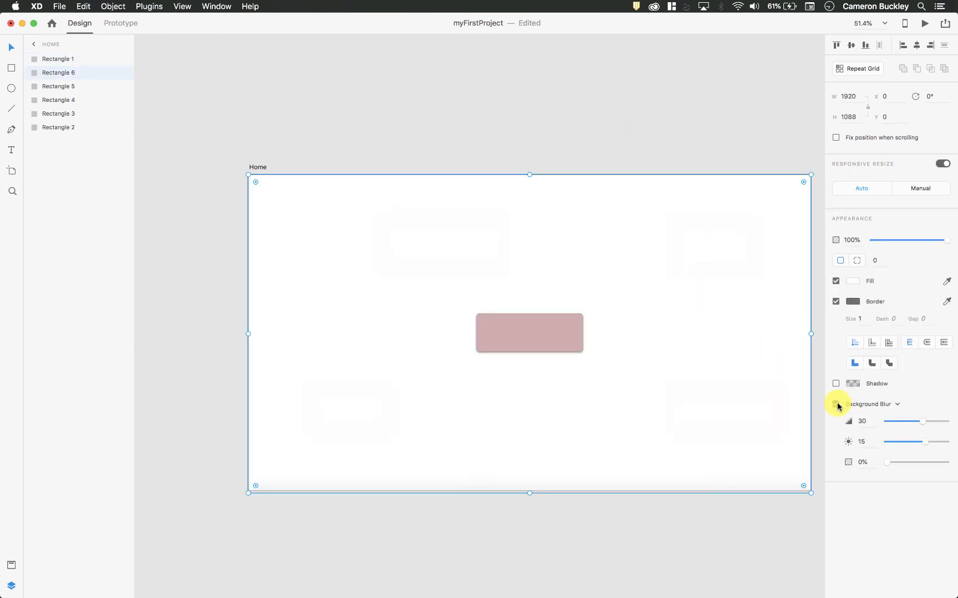
pyautogui.moveTo(916, 421); pyautogui.dragTo(890, 428)
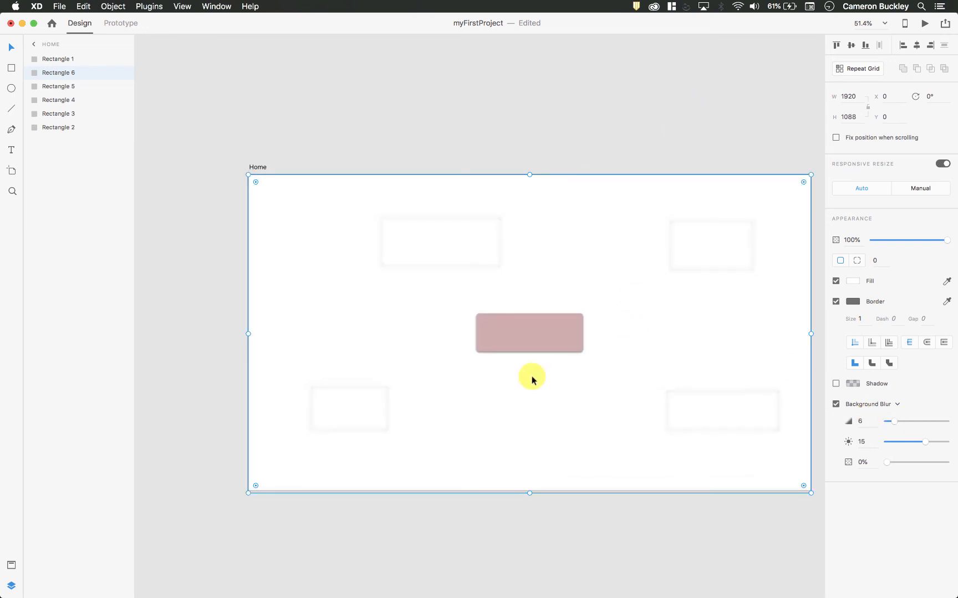
# - Narrow the blurred rectangle to about 725 wide at X 453 so that it covers only the artboard's middle
pyautogui.scroll(3, 530, 378)
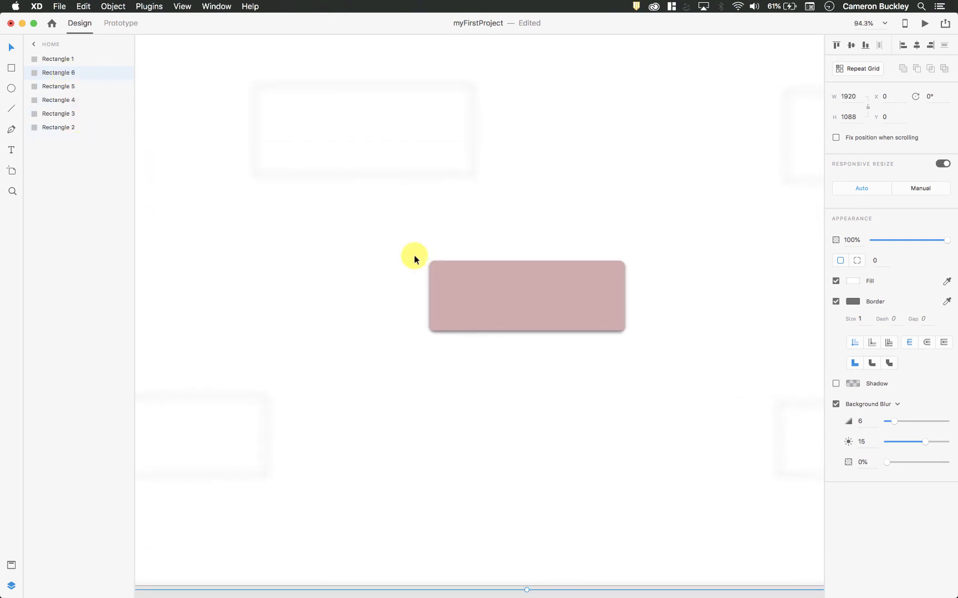
pyautogui.scroll(-3, 421, 259)
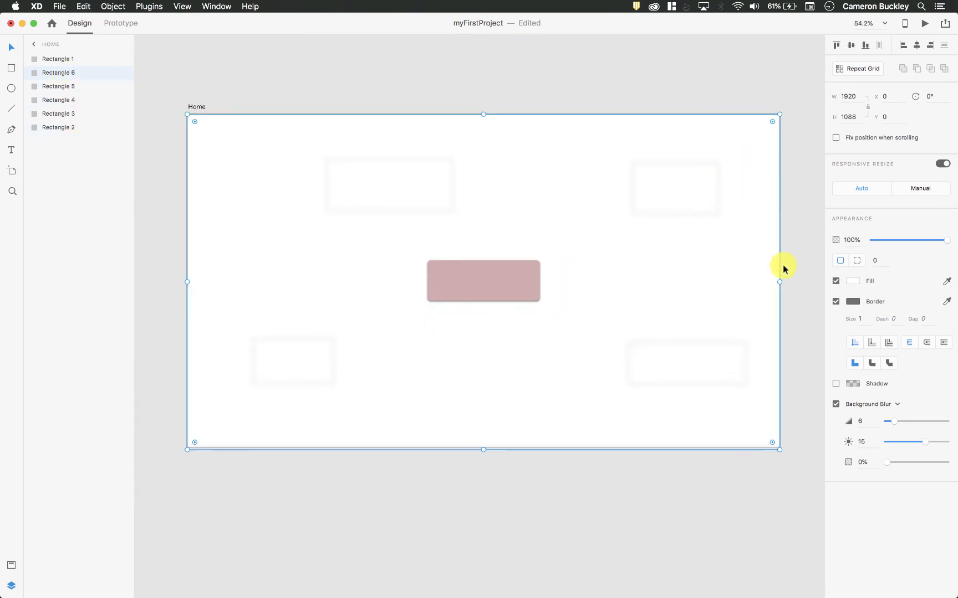
pyautogui.moveTo(779, 282); pyautogui.dragTo(550, 280)
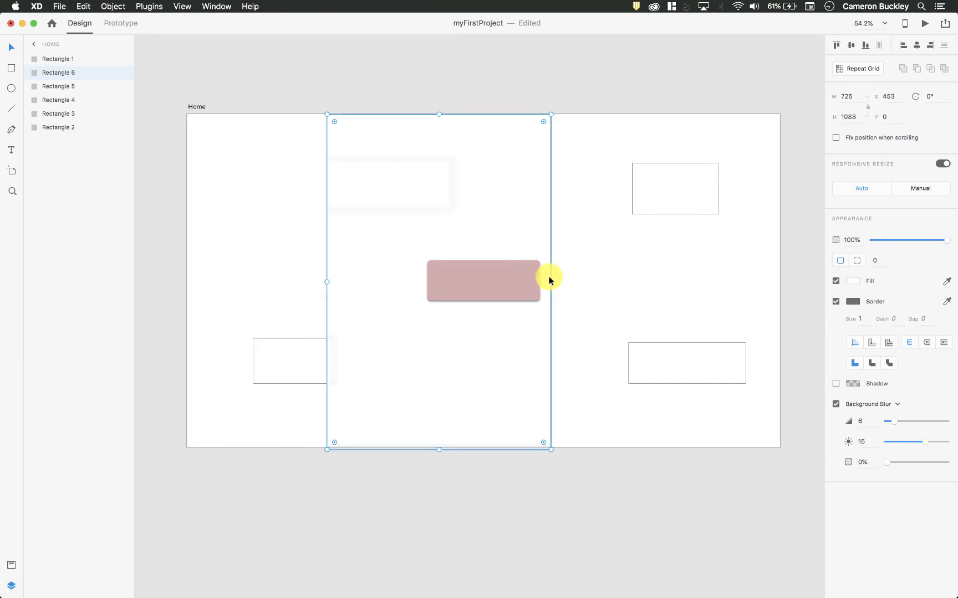
# - Delete the blurred rectangle and the four white rectangles, keeping only the pink one
pyautogui.press('Delete')
pyautogui.click(494, 286)
pyautogui.click(704, 205)
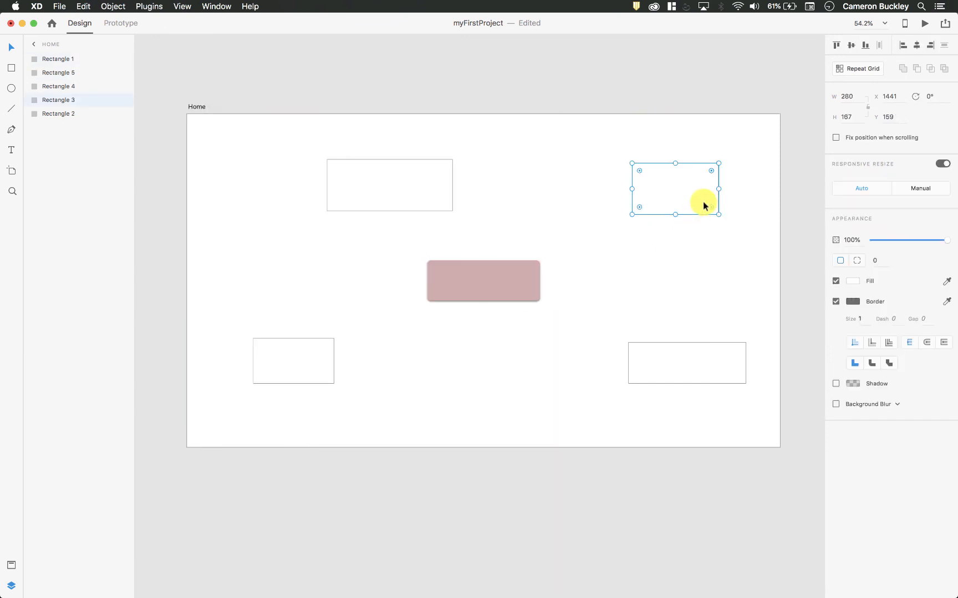
pyautogui.press('Delete')
pyautogui.click(692, 372)
pyautogui.press('Delete')
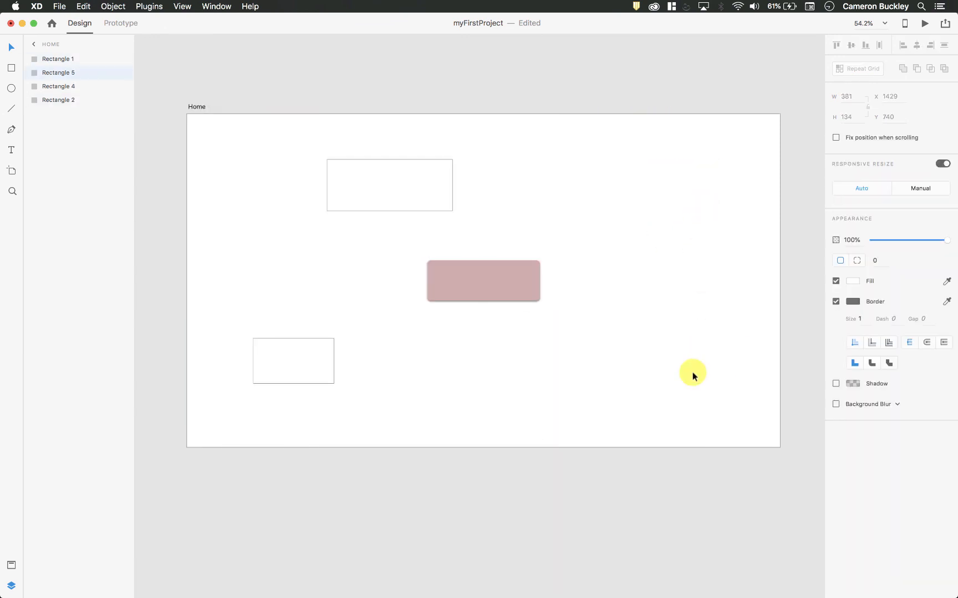
pyautogui.click(423, 205)
pyautogui.press('Delete')
pyautogui.click(279, 367)
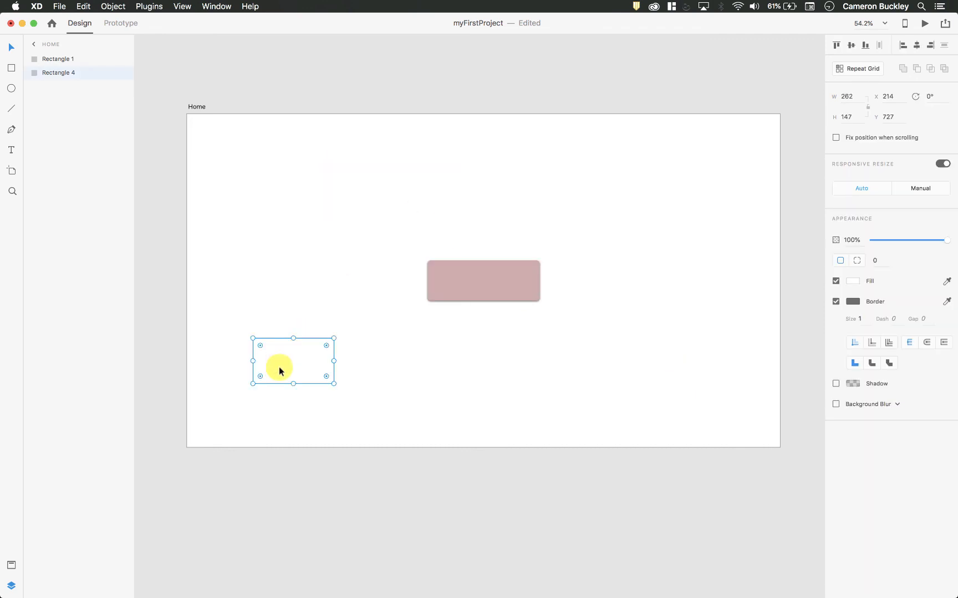
pyautogui.press('Delete')
# - Turn off Object Blur on the pink rectangle
pyautogui.click(463, 287)
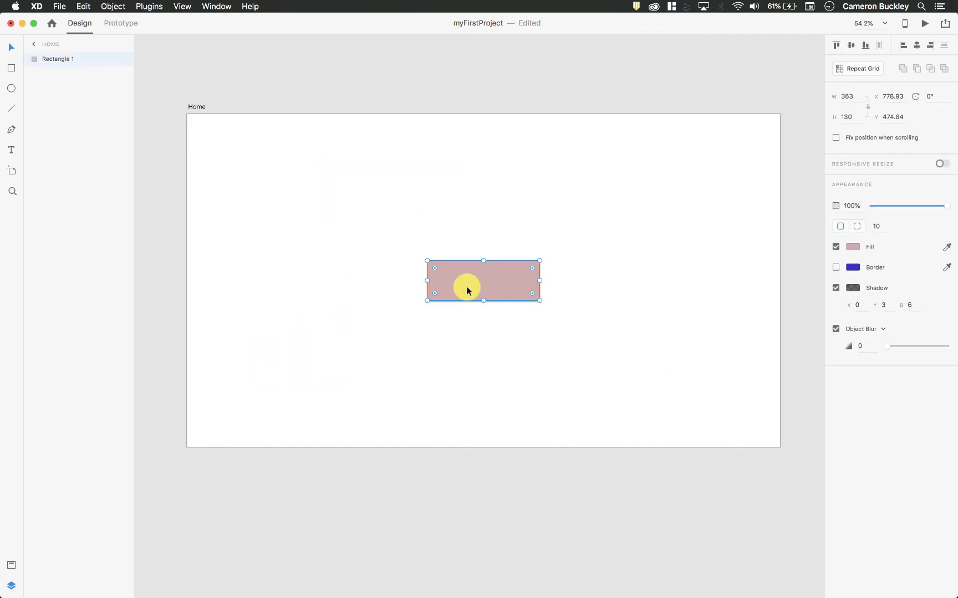
pyautogui.click(840, 328)
pyautogui.click(836, 329)
pyautogui.click(724, 335)
# - Move the pink rectangle toward the artboard's upper right and enlarge it to about 437 × 313, at about X 1048, Y 250
pyautogui.moveTo(524, 286); pyautogui.dragTo(702, 163)
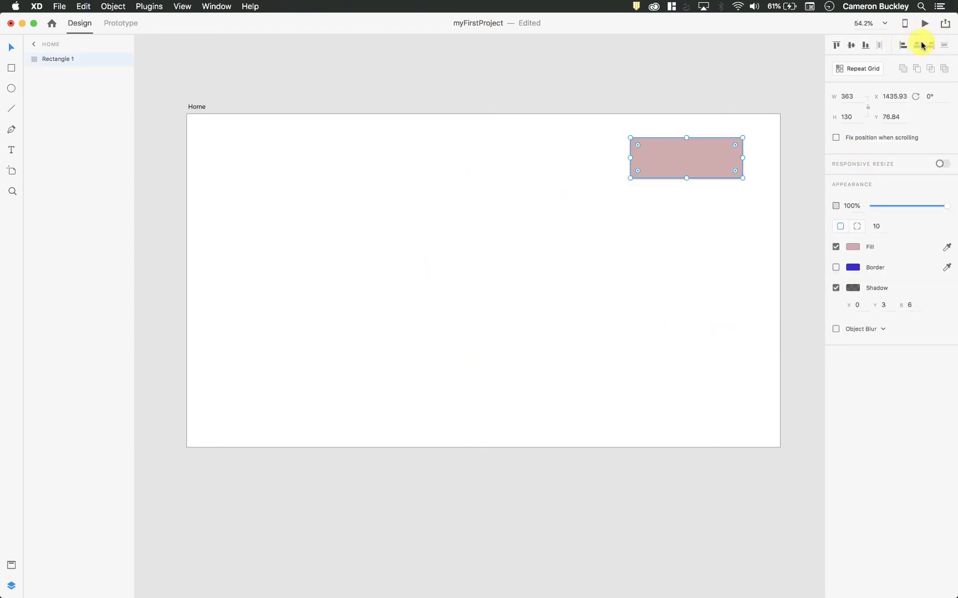
pyautogui.moveTo(692, 164); pyautogui.dragTo(596, 218)
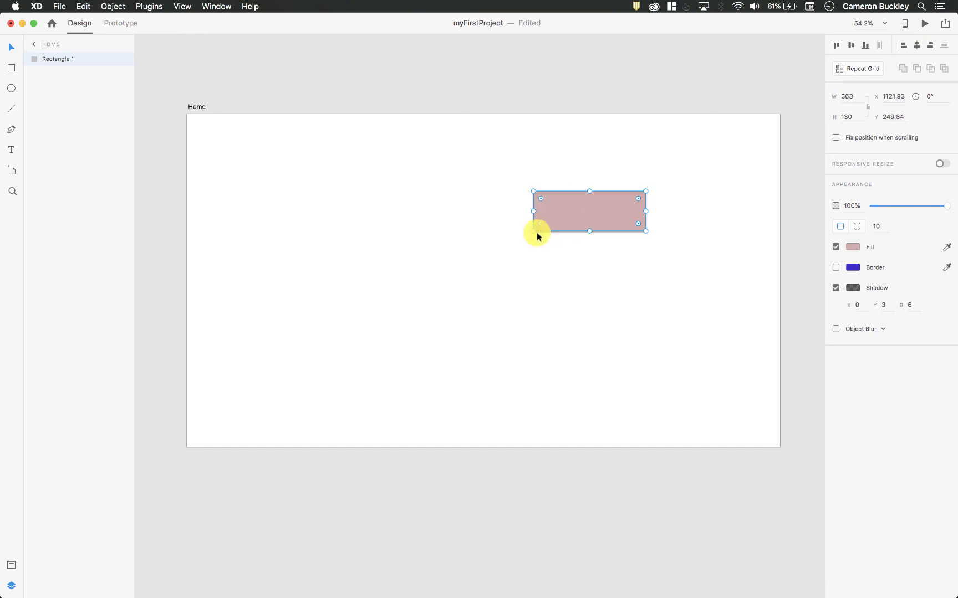
pyautogui.moveTo(534, 232); pyautogui.dragTo(510, 287)
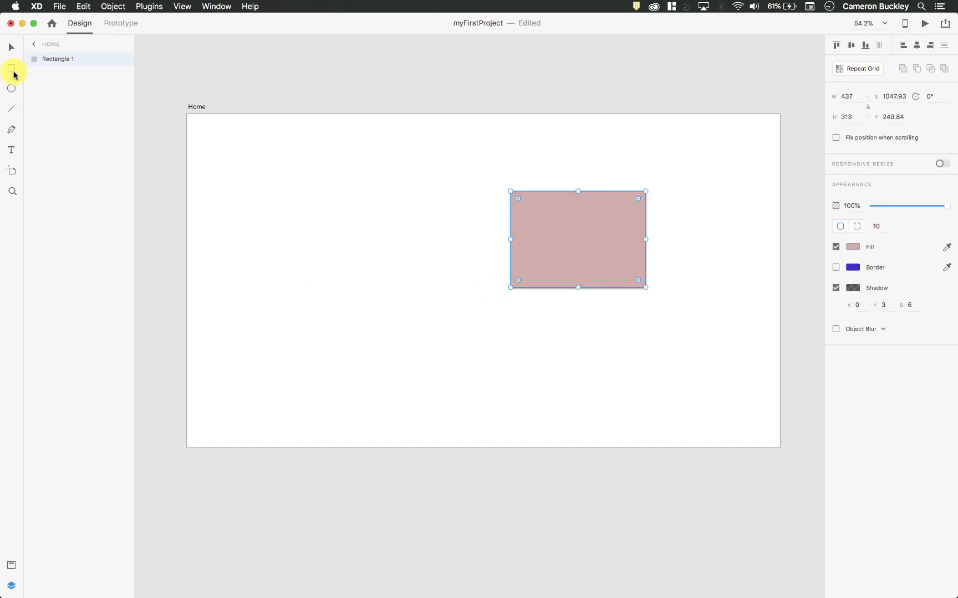
# - Duplicate the pink rectangle and offset the copy up and to the left, overlapping the original, at about X 854, Y 168
pyautogui.click(10, 66)
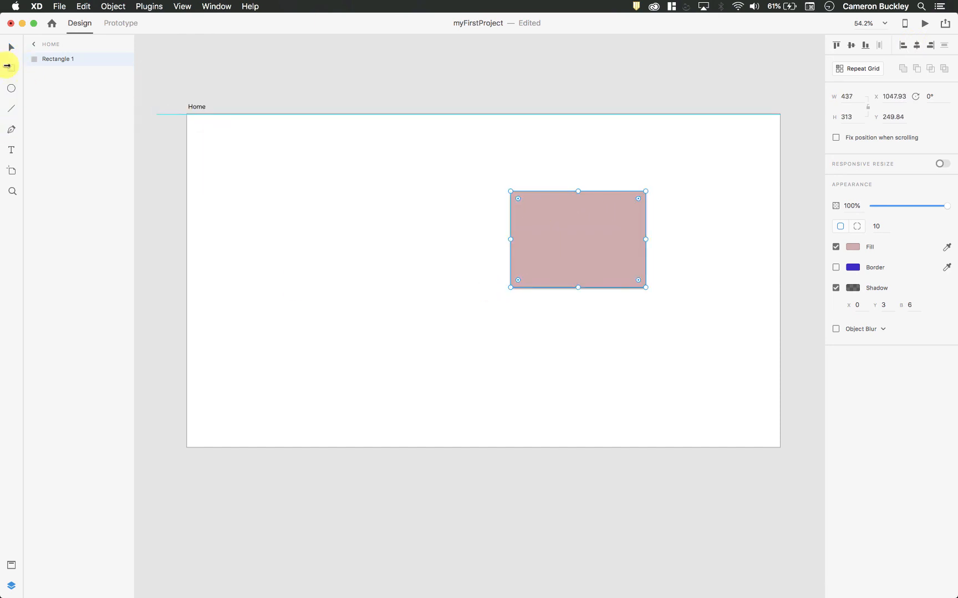
pyautogui.click(15, 45)
pyautogui.press('super+d')
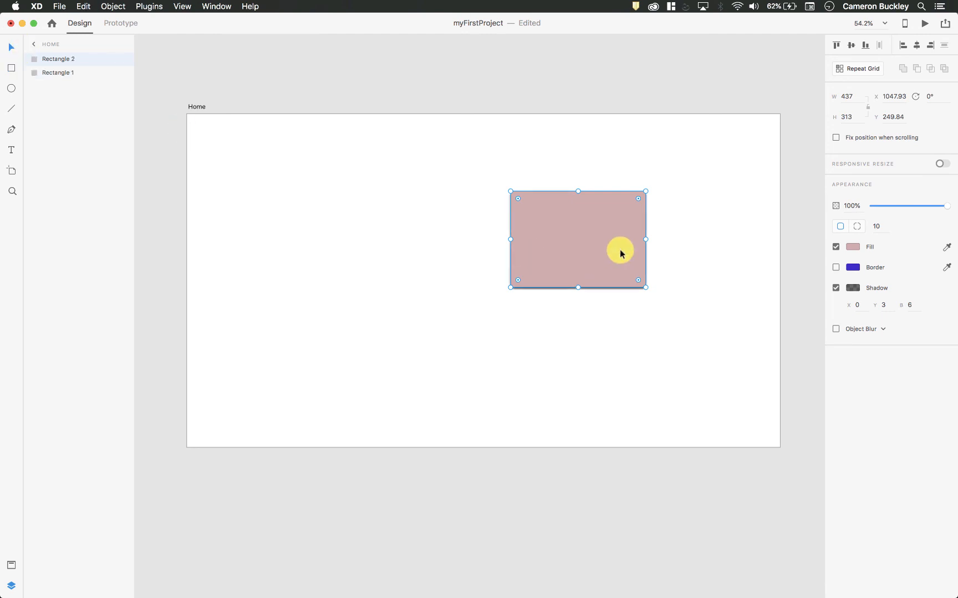
pyautogui.moveTo(592, 254); pyautogui.dragTo(534, 230)
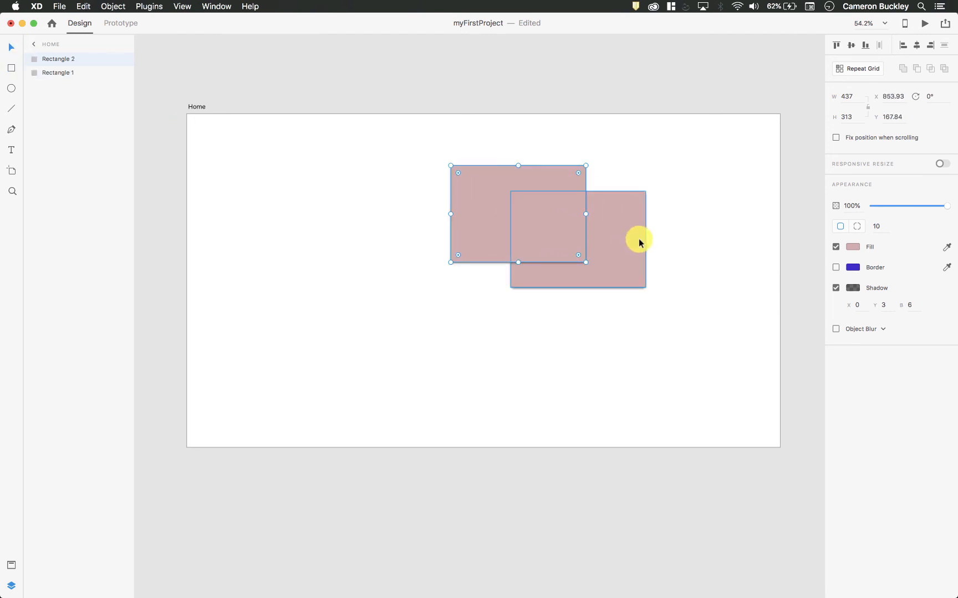
# - Try uniting the two overlapping rectangles and moving the merged shape to about X 707, Y 292, and undo both changes
pyautogui.keyDown('shift'); pyautogui.click(621, 244); pyautogui.keyUp('shift')
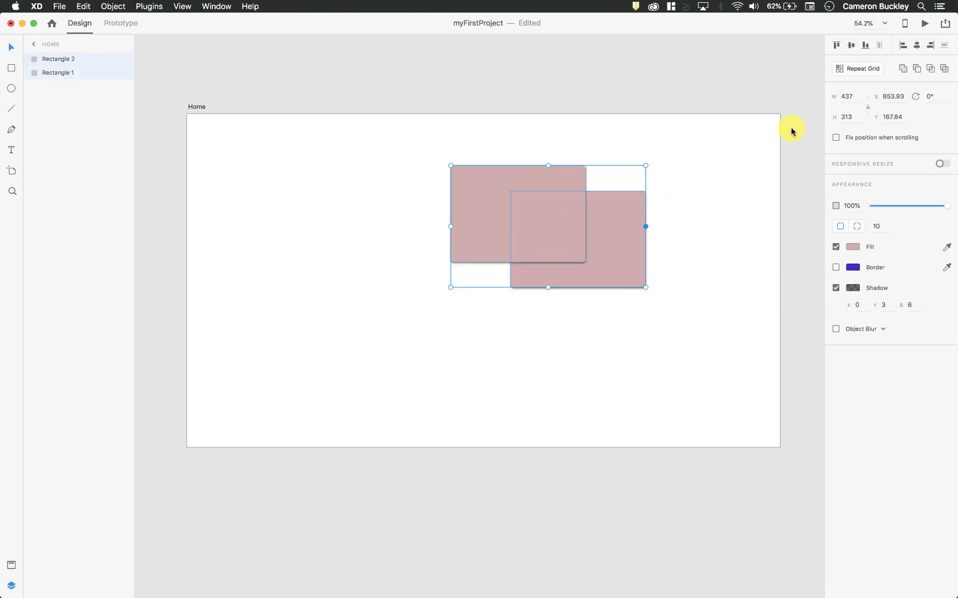
pyautogui.click(902, 68)
pyautogui.click(783, 196)
pyautogui.moveTo(629, 230); pyautogui.dragTo(584, 269)
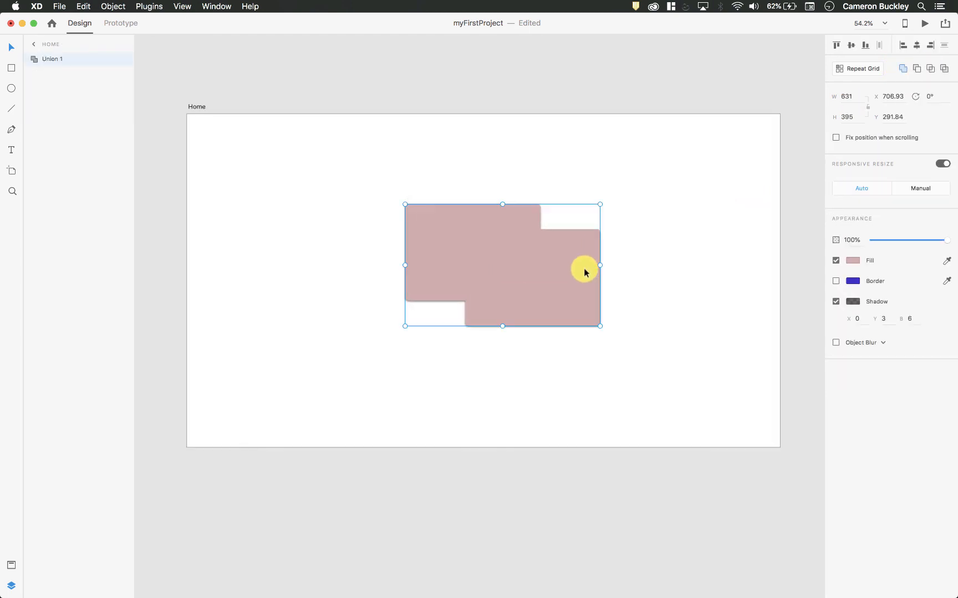
pyautogui.press('super+z')
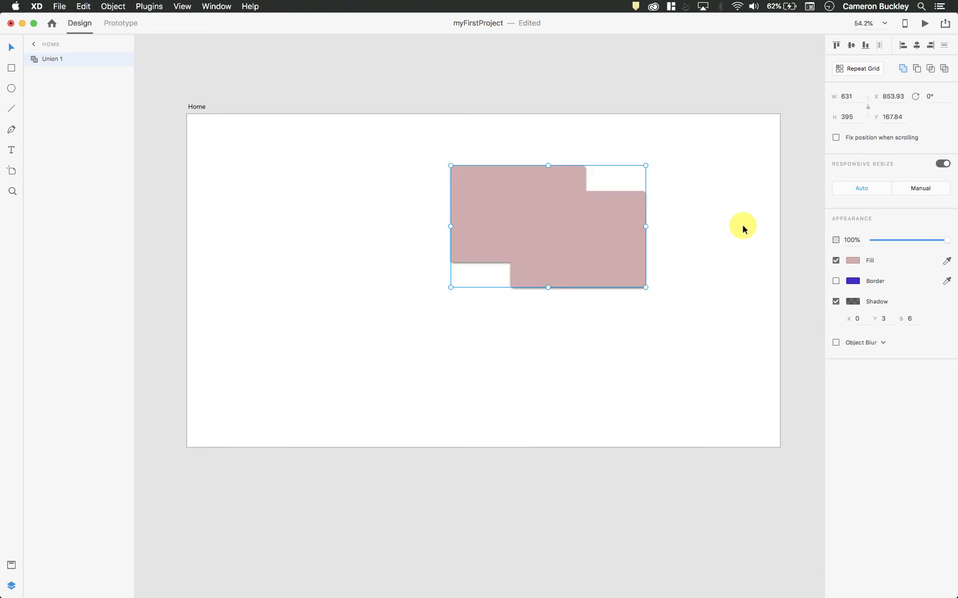
pyautogui.press('super+z')
# - Try subtracting the front rectangle from the one behind it, and undo the subtraction
pyautogui.click(919, 67)
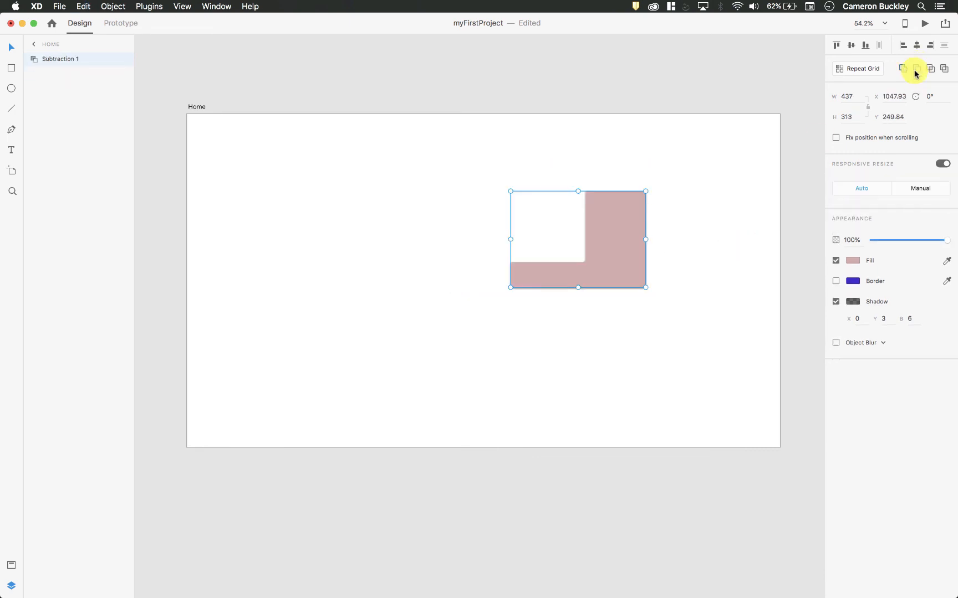
pyautogui.press('super+z')
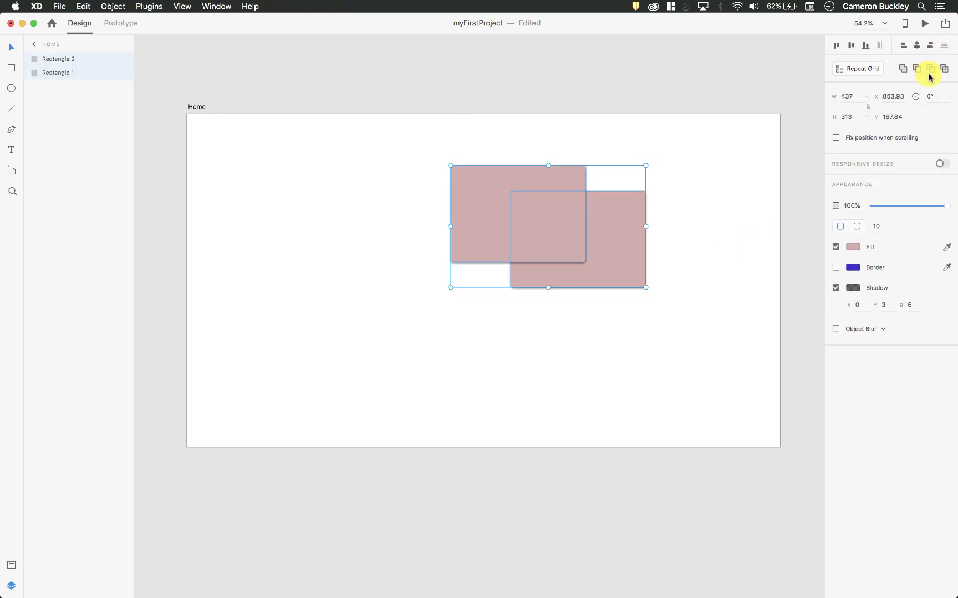
pyautogui.click(676, 199)
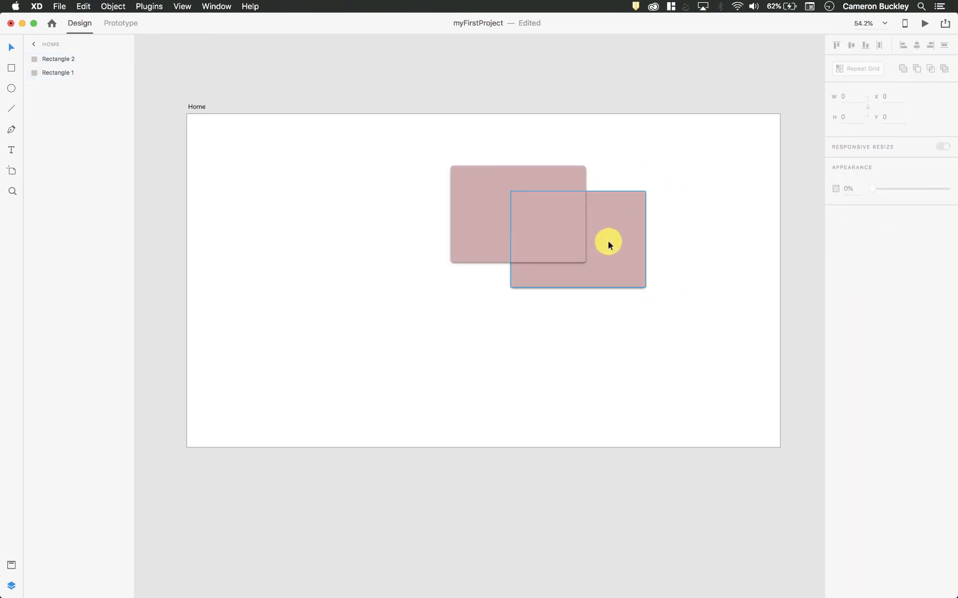
# - Separate the two pink rectangles and place them side by side near the middle of the artboard
pyautogui.moveTo(609, 244); pyautogui.dragTo(658, 359)
pyautogui.moveTo(550, 220); pyautogui.dragTo(453, 302)
pyautogui.moveTo(646, 338); pyautogui.dragTo(571, 302)
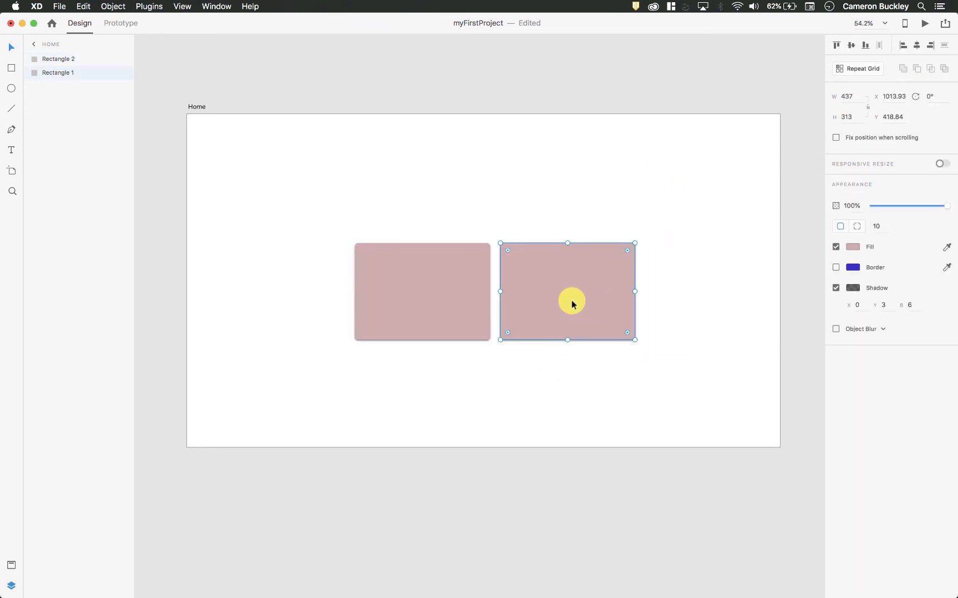
# - Draw an ellipse of about 278 × 252 near the artboard's upper left and a nearly horizontal line about 704 long near its upper right
pyautogui.click(11, 89)
pyautogui.moveTo(246, 151); pyautogui.dragTo(333, 228)
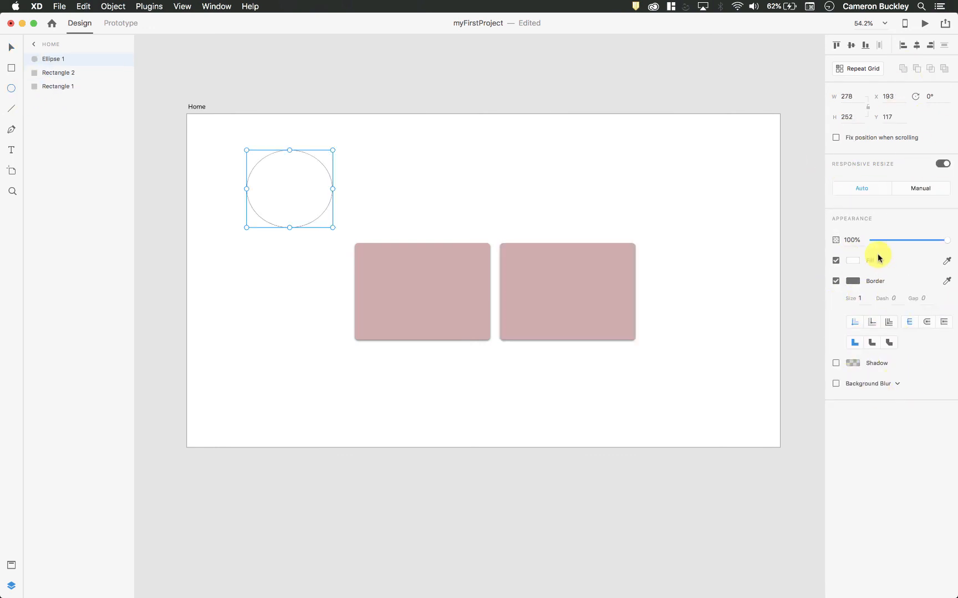
pyautogui.click(11, 109)
pyautogui.moveTo(471, 172); pyautogui.dragTo(689, 174)
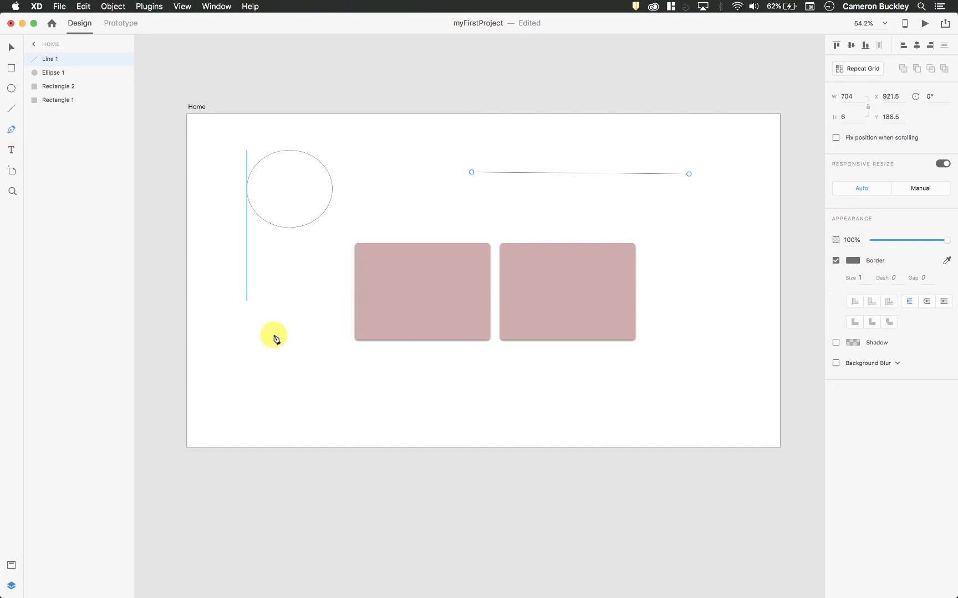
# - Draw a six-sided outline with straight and curved segments below the ellipse using the Pen tool, and delete the path
pyautogui.click(261, 374)
pyautogui.click(241, 321)
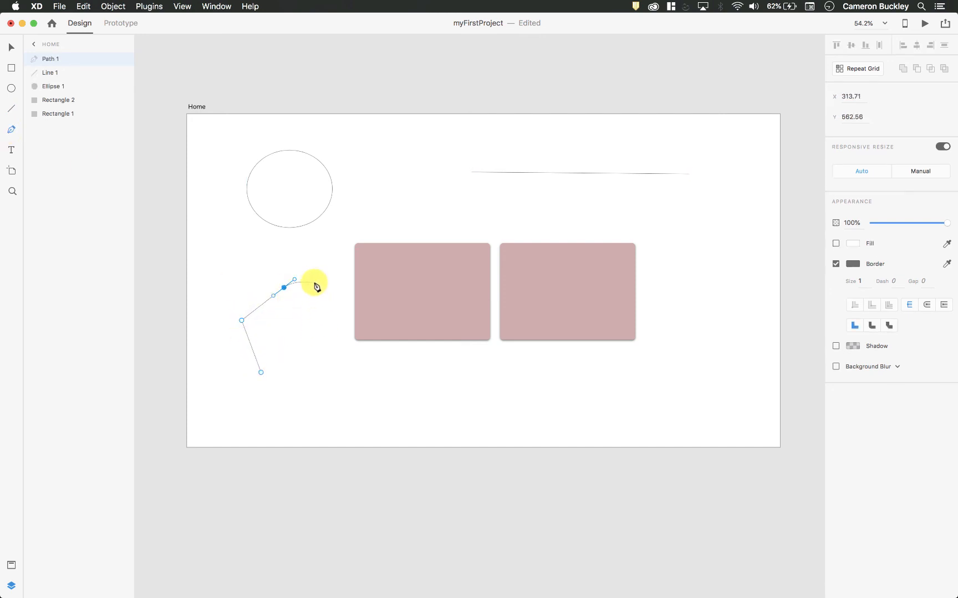
pyautogui.click(317, 304)
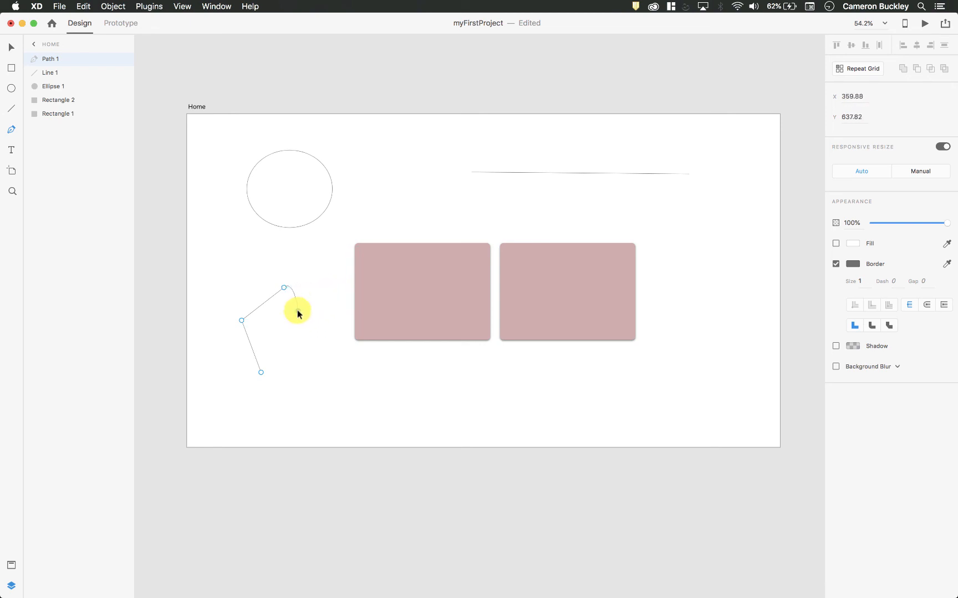
pyautogui.click(298, 310)
pyautogui.click(326, 293)
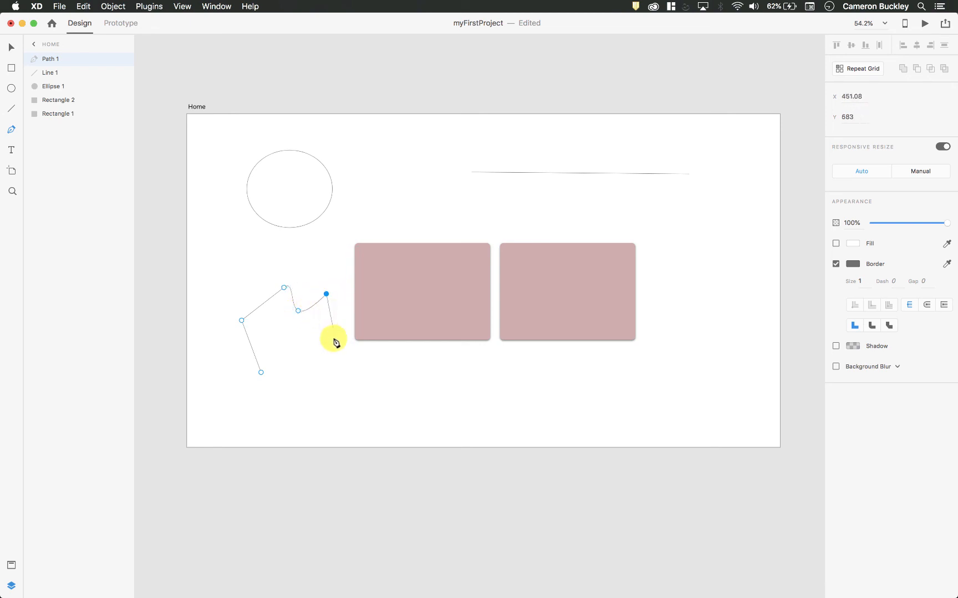
pyautogui.click(325, 364)
pyautogui.click(263, 372)
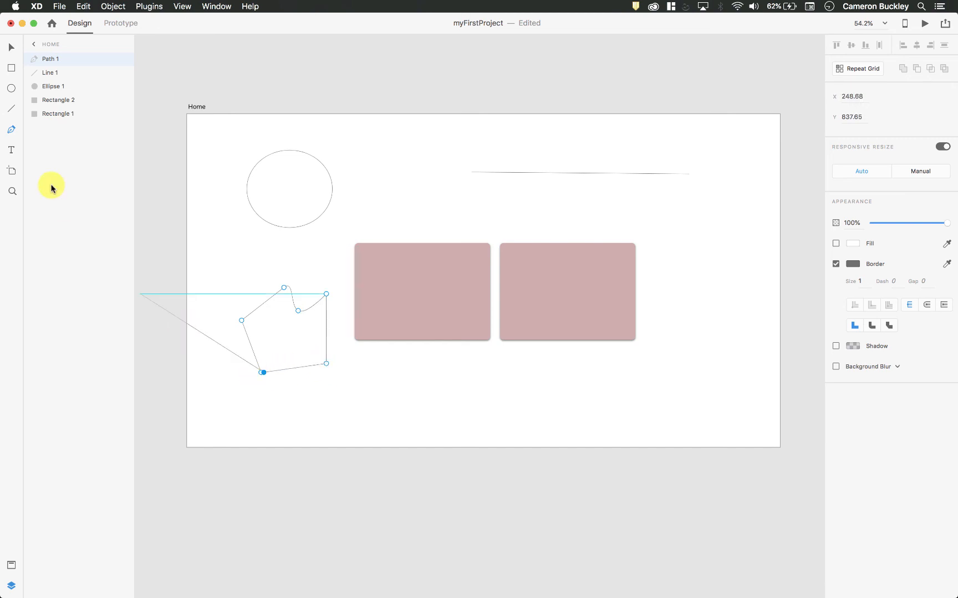
pyautogui.click(11, 47)
pyautogui.press('Delete')
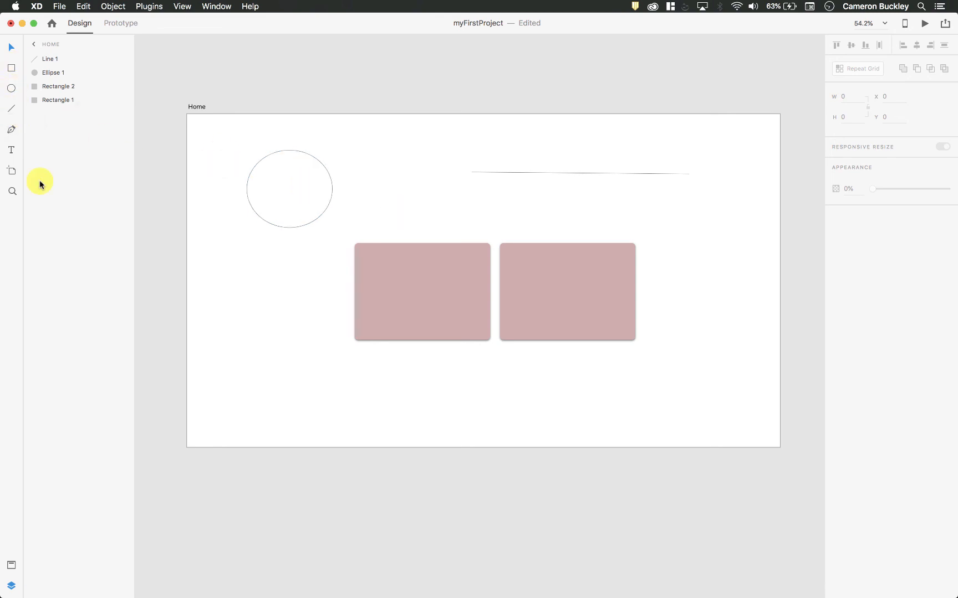
# - Move Rectangle 1 toward the artboard's lower right and Rectangle 2 to about X 888, Y 384, leaving Rectangle 2 selected
pyautogui.click(310, 184)
pyautogui.click(495, 300)
pyautogui.click(537, 291)
pyautogui.moveTo(558, 287); pyautogui.dragTo(684, 331)
pyautogui.moveTo(409, 291); pyautogui.dragTo(514, 279)
pyautogui.click(485, 435)
pyautogui.click(534, 277)
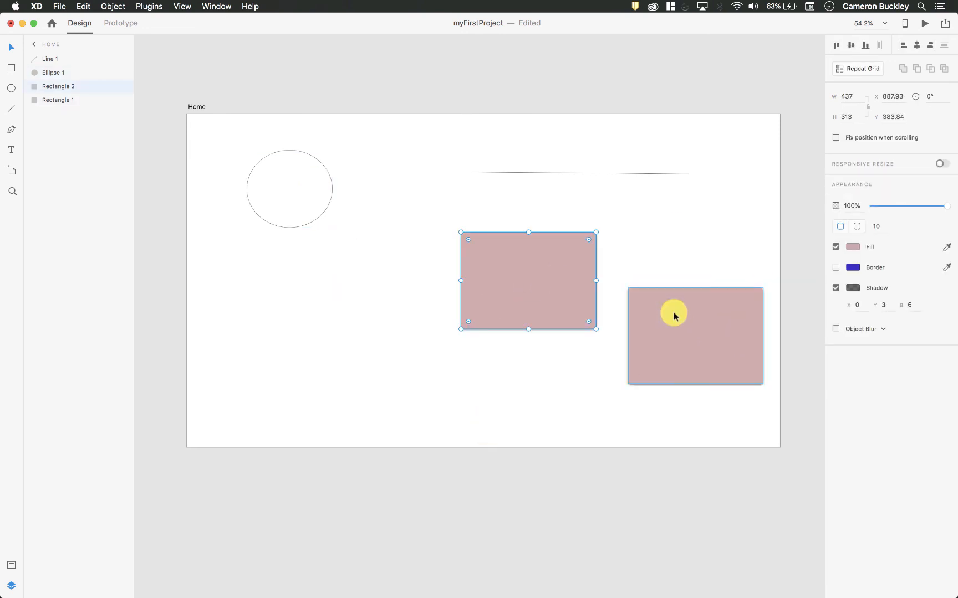